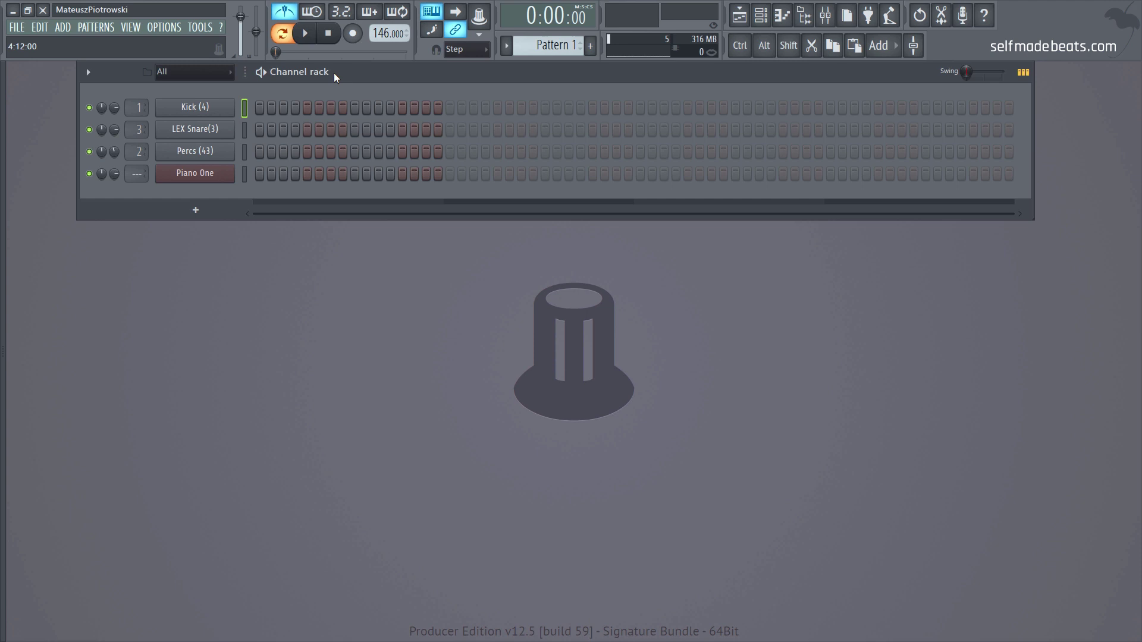
Turn off the metronome and set the global snap to Step
click(285, 12)
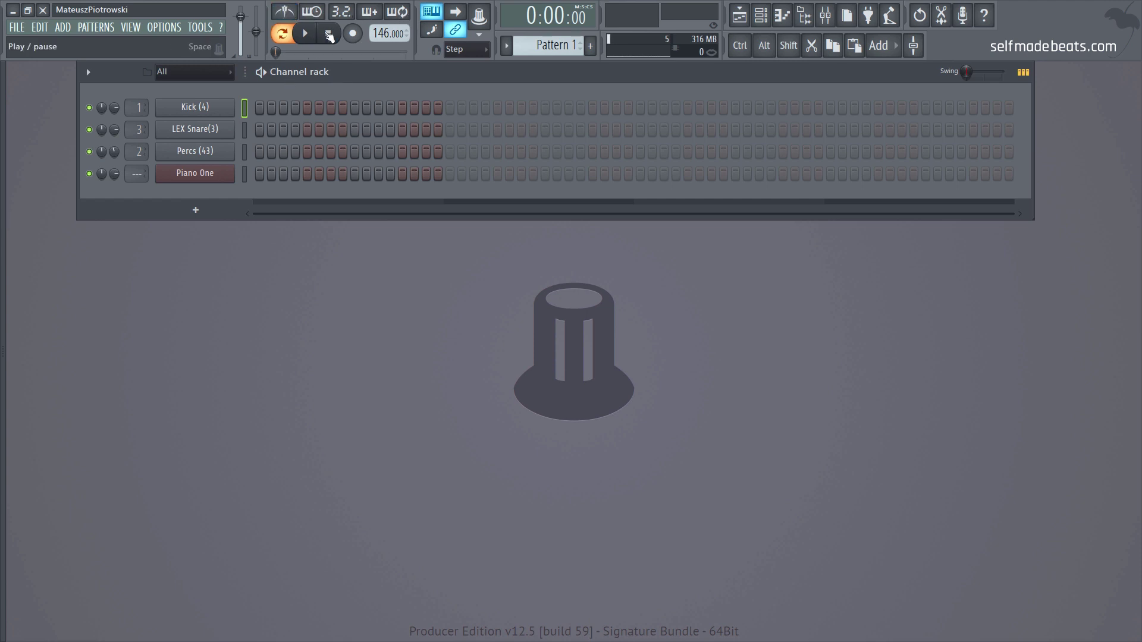
click(470, 53)
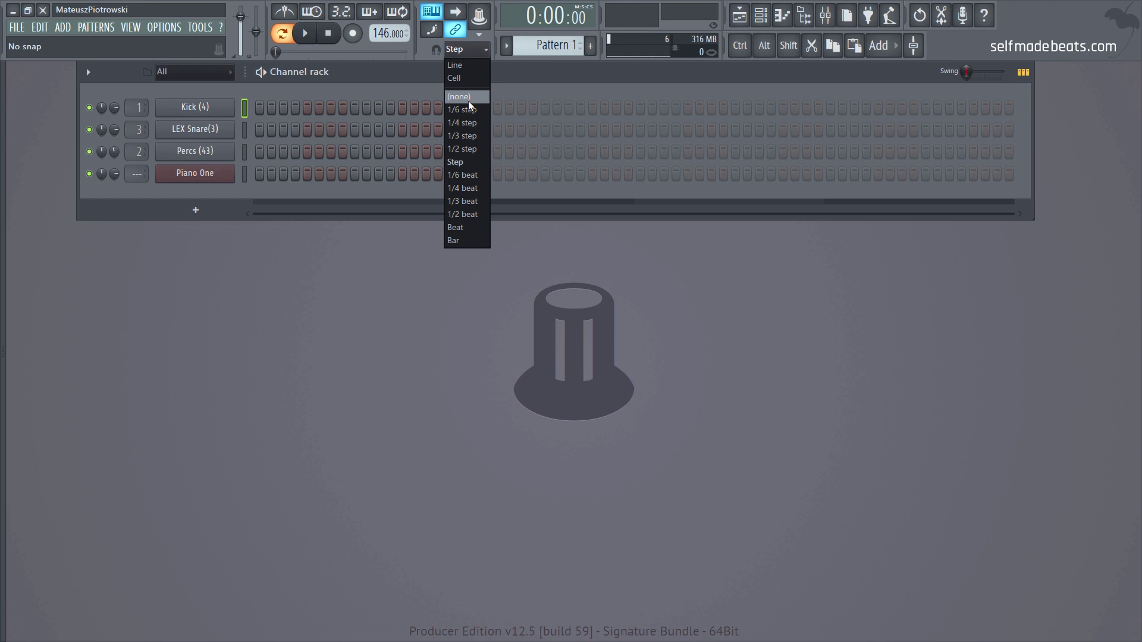
click(474, 163)
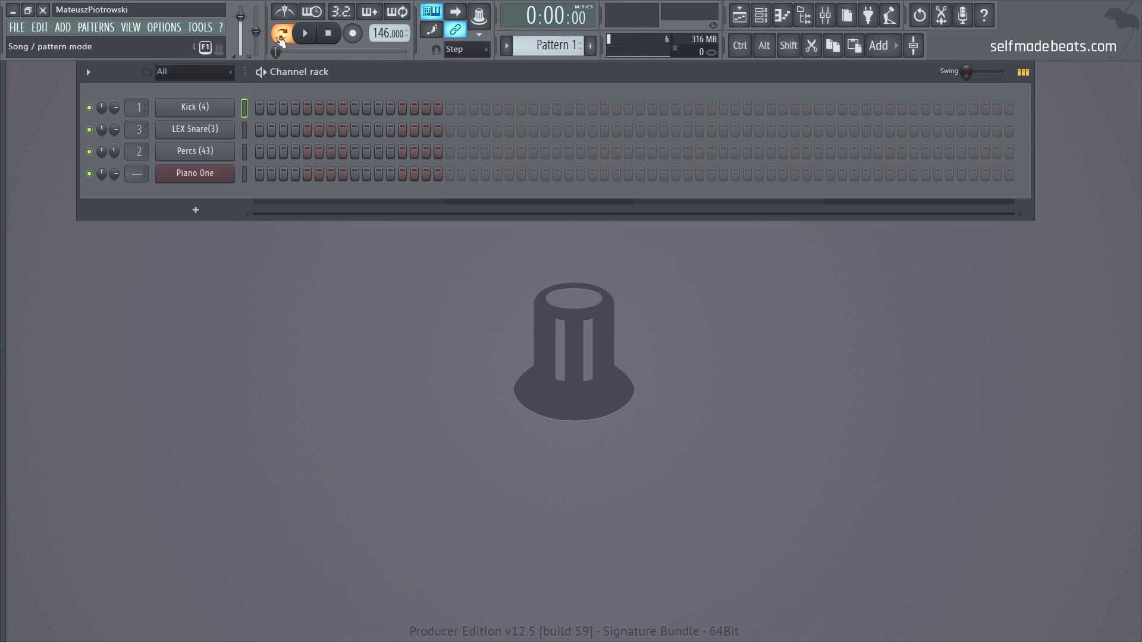
View the empty playlist and close it, and switch between song and pattern mode and back
click(740, 16)
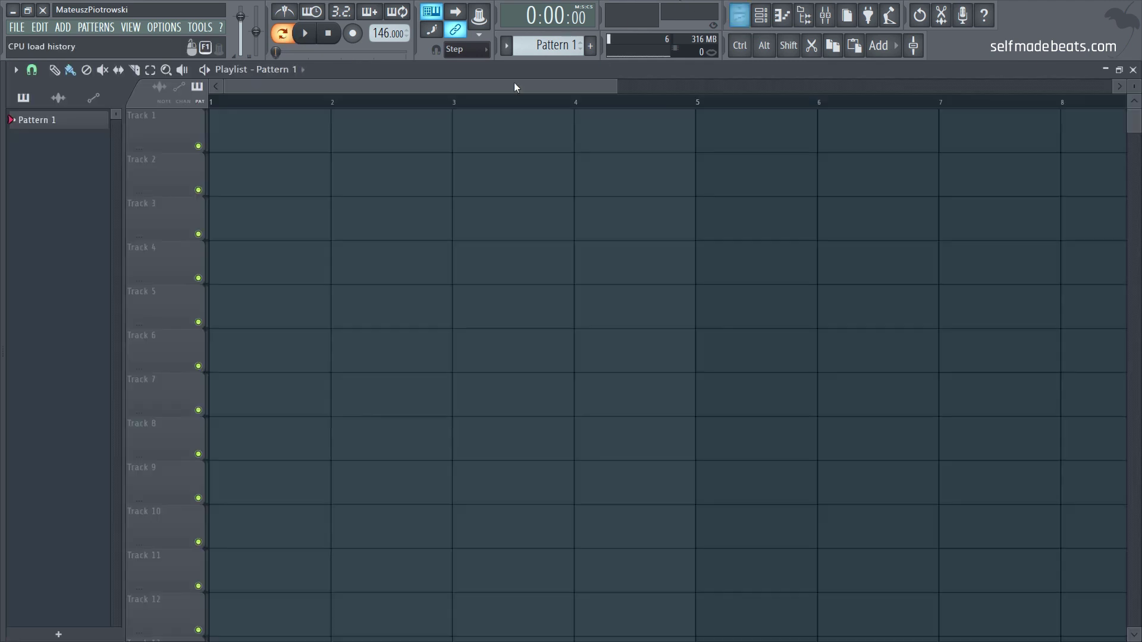
click(1133, 69)
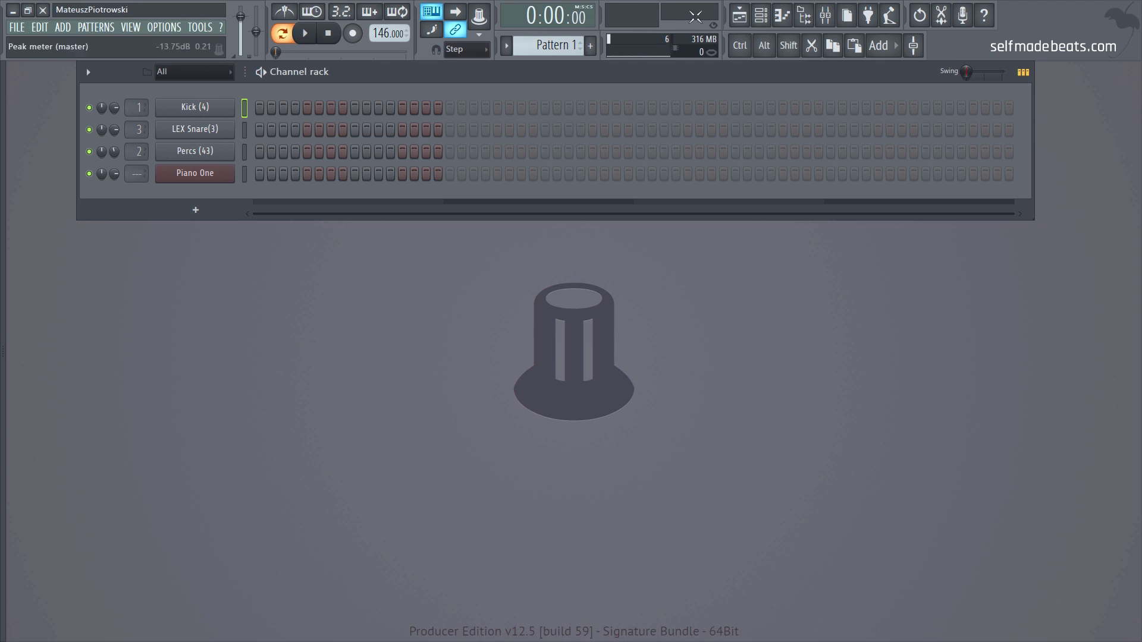
click(285, 36)
click(284, 35)
Bring up the choices of what to record, view them and dismiss them without picking one
click(353, 35)
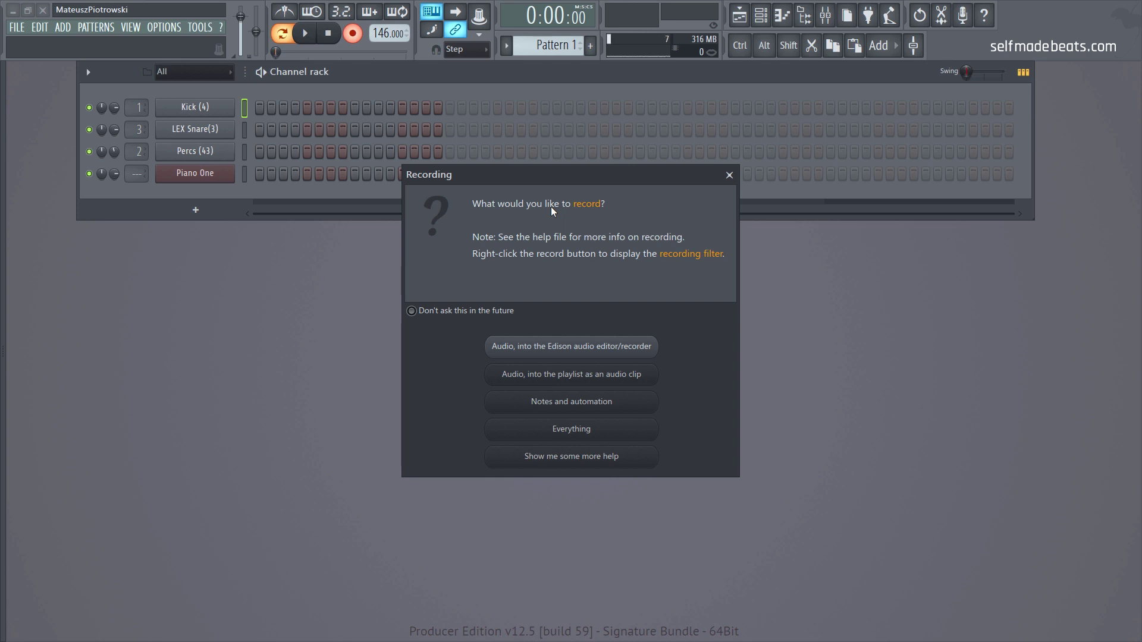
drag(554, 177, 537, 115)
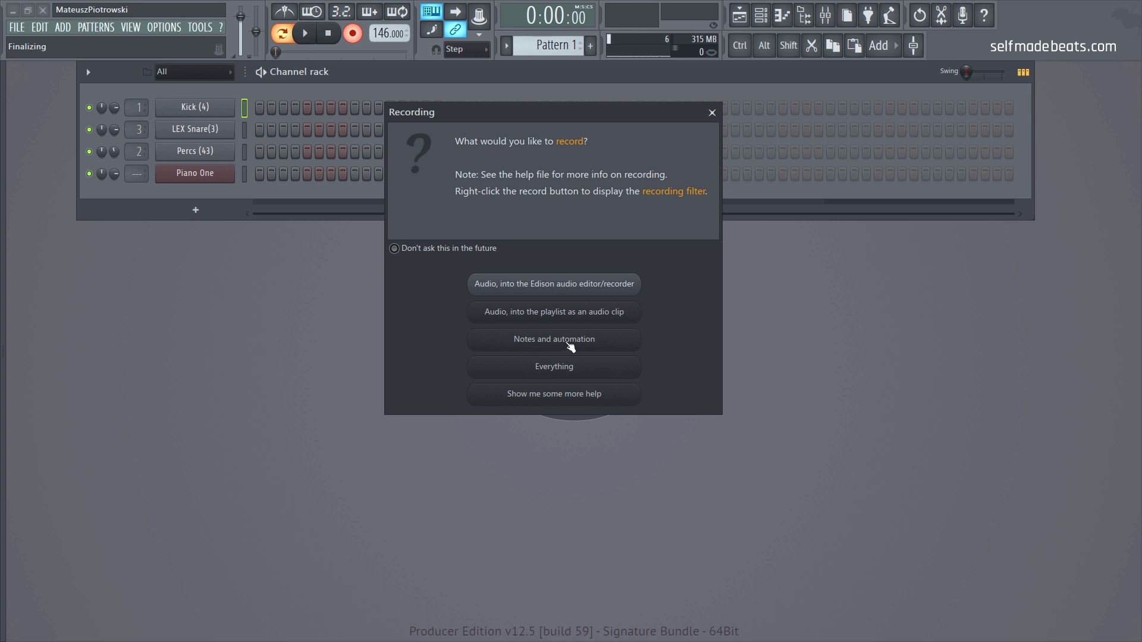
click(712, 112)
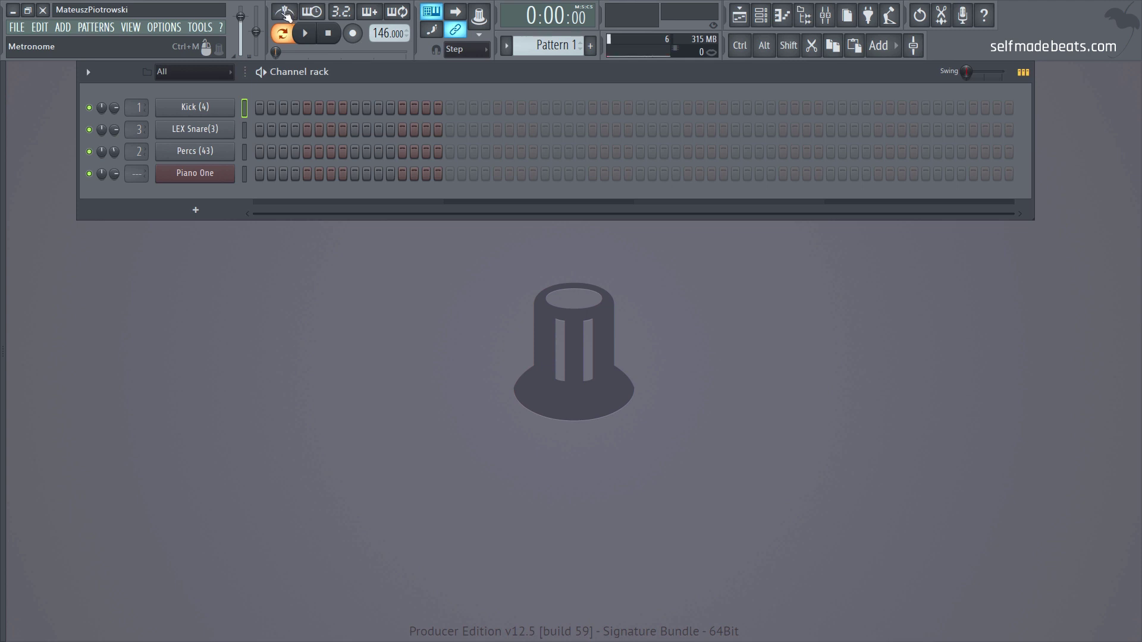
Compare playback of Pattern 1 without and with the metronome, leaving the metronome turned on
click(285, 11)
click(285, 11)
click(308, 34)
click(331, 34)
click(290, 17)
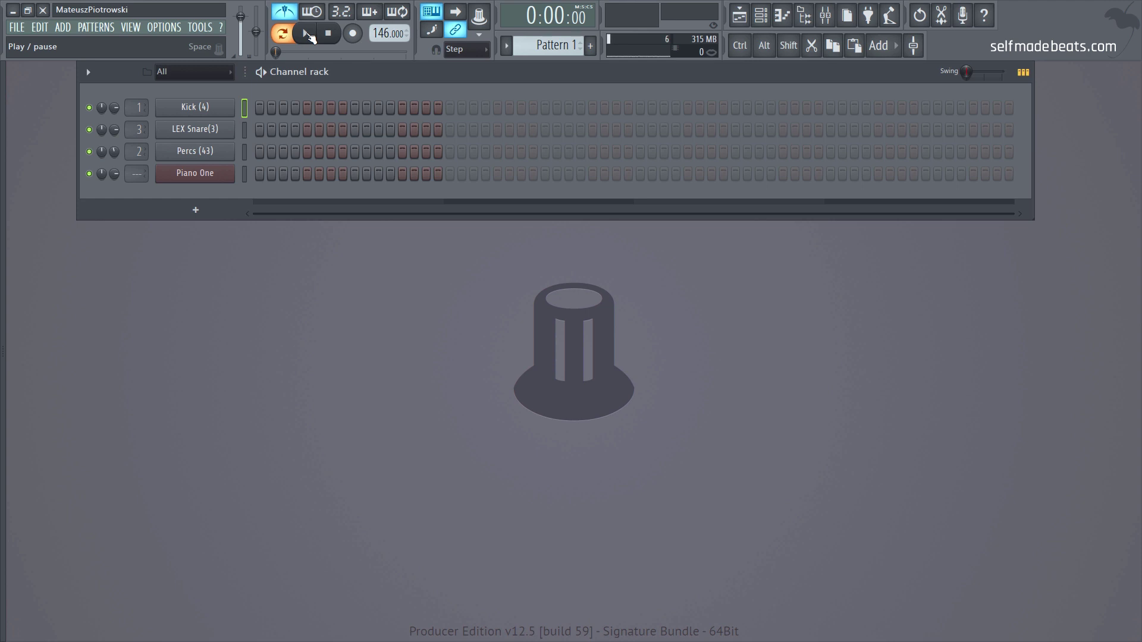
click(307, 33)
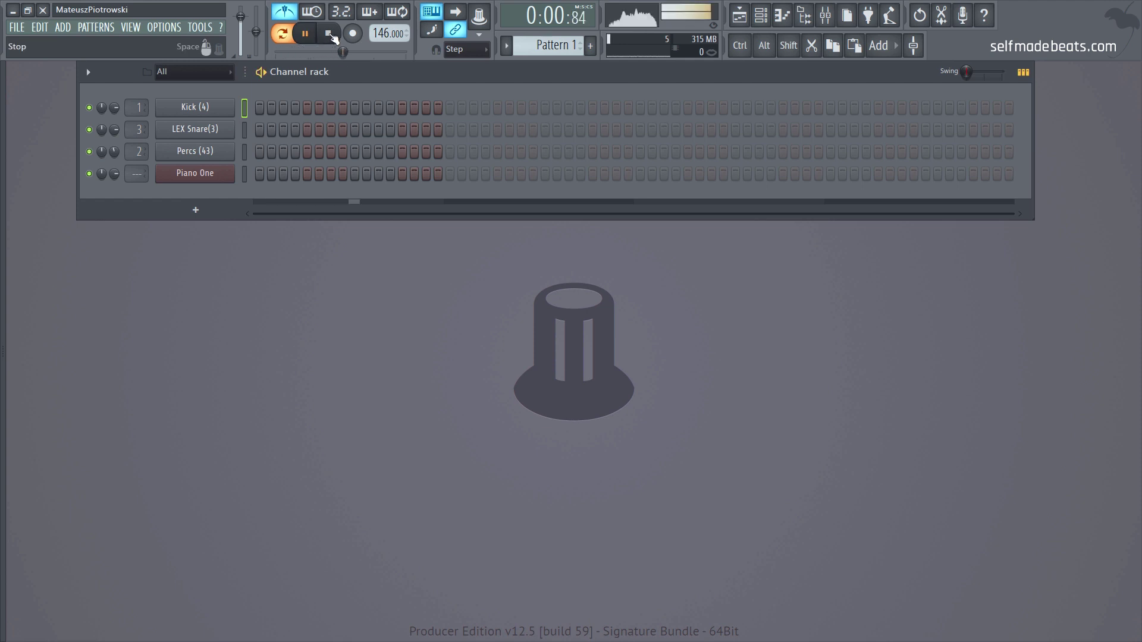
click(329, 34)
Try the metronome at a tempo of 86 BPM and restore the tempo to 146 BPM
drag(384, 33, 383, 83)
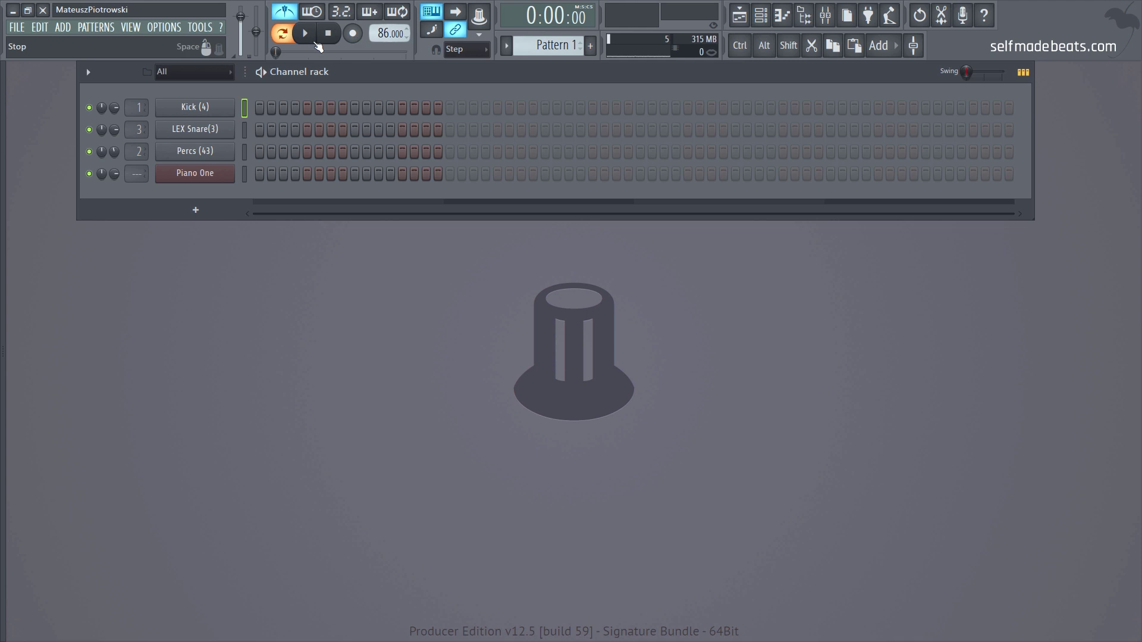
click(307, 33)
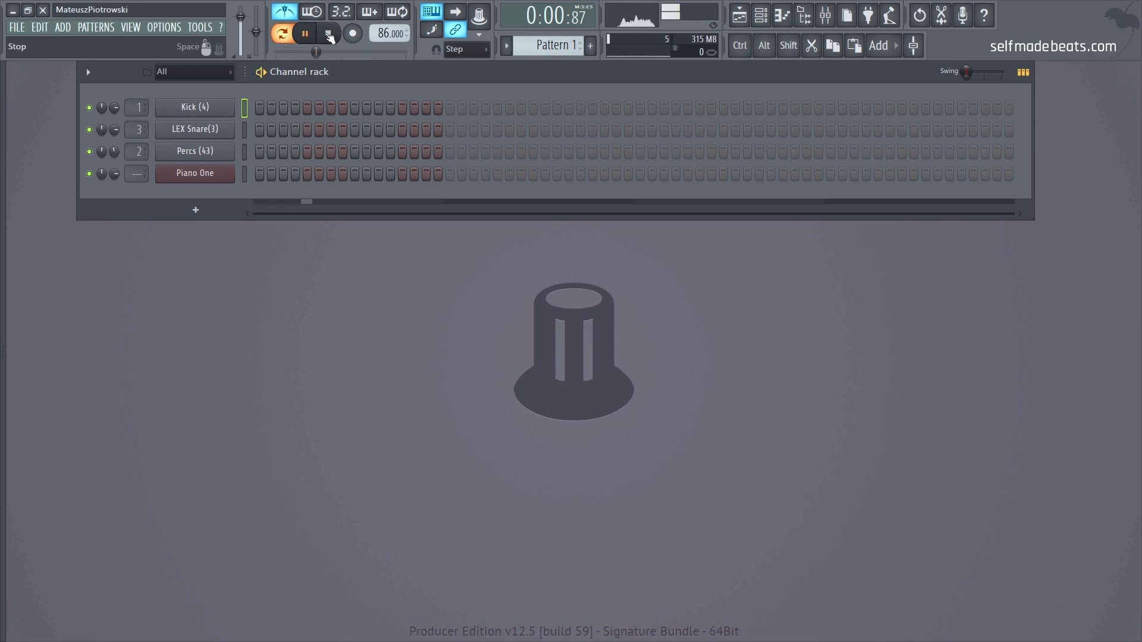
click(328, 34)
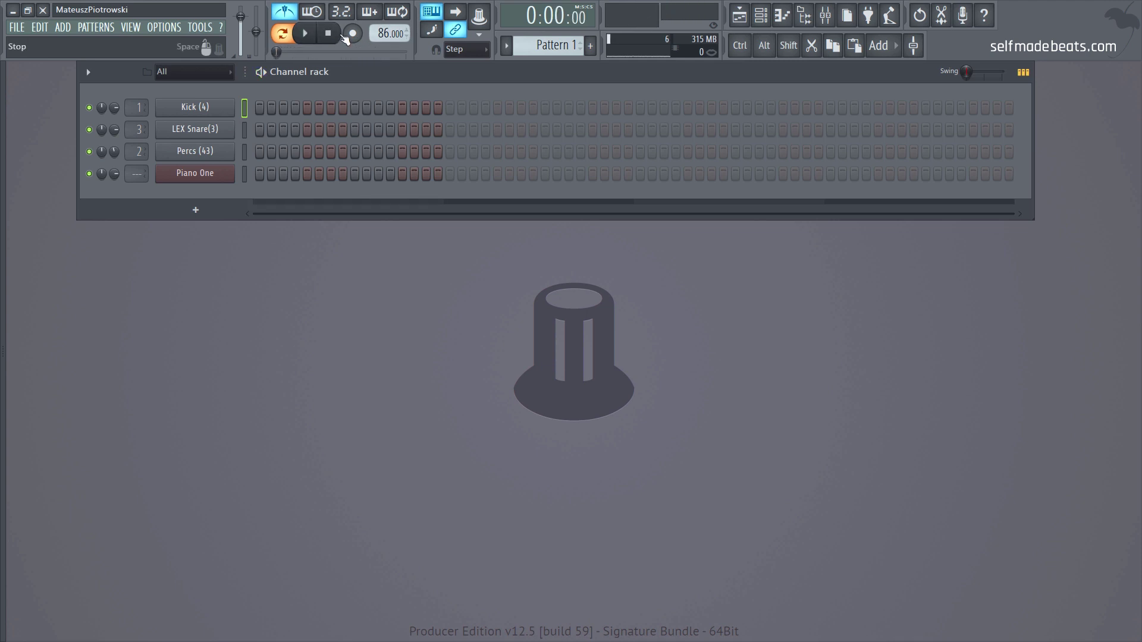
drag(375, 28, 375, 0)
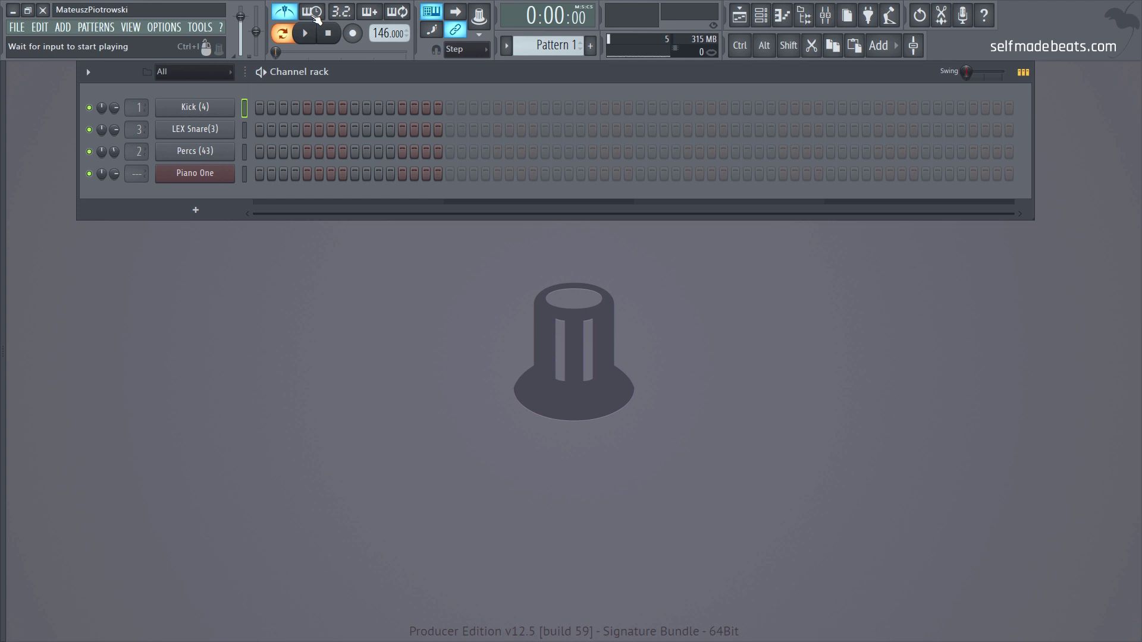
Turn on waiting for input before playing, trigger playback twice with a played note, and turn the option off again
click(315, 16)
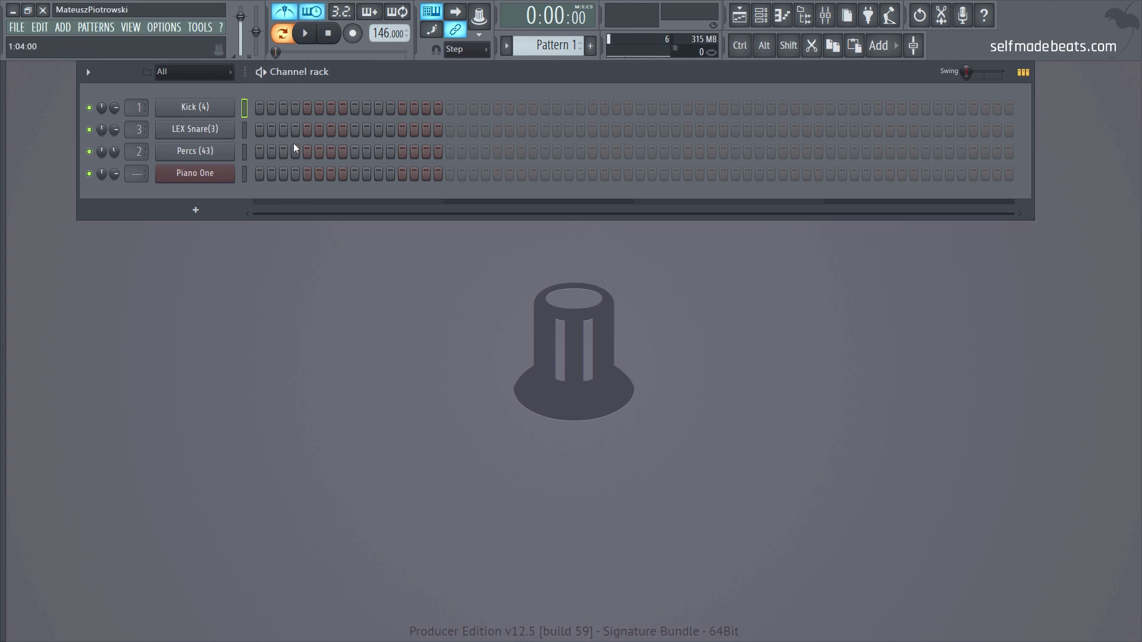
click(306, 37)
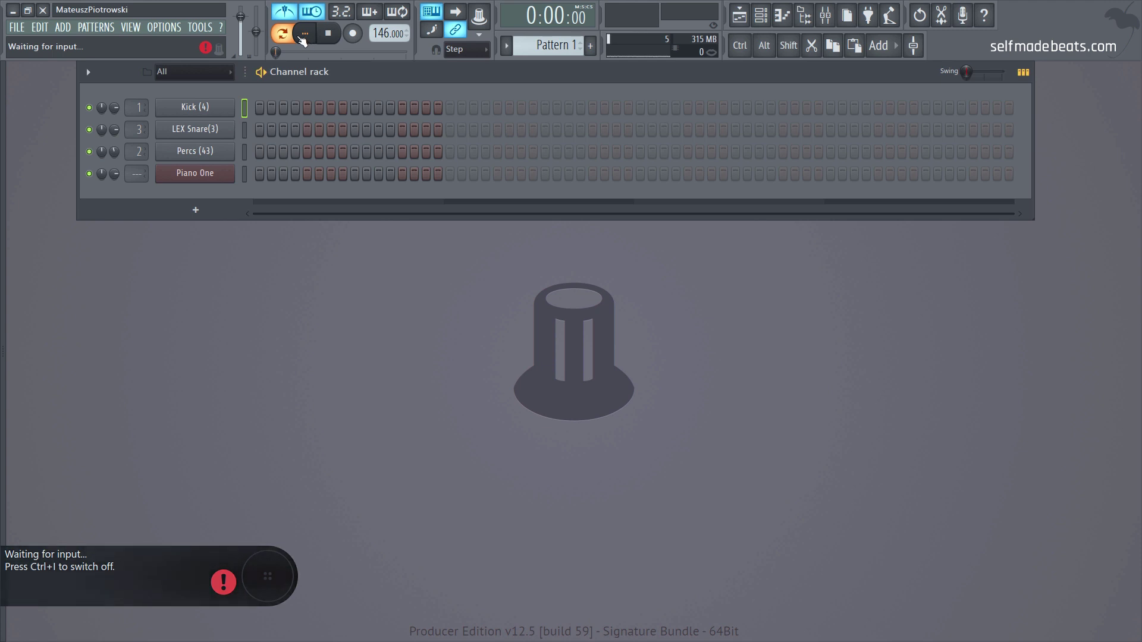
key(z)
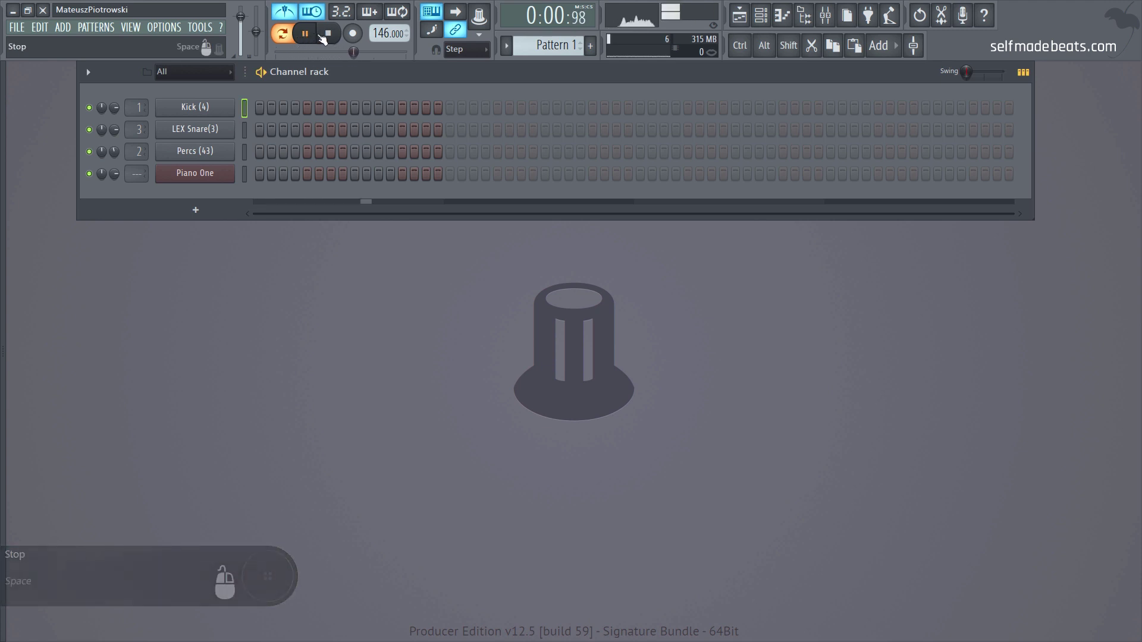
click(328, 36)
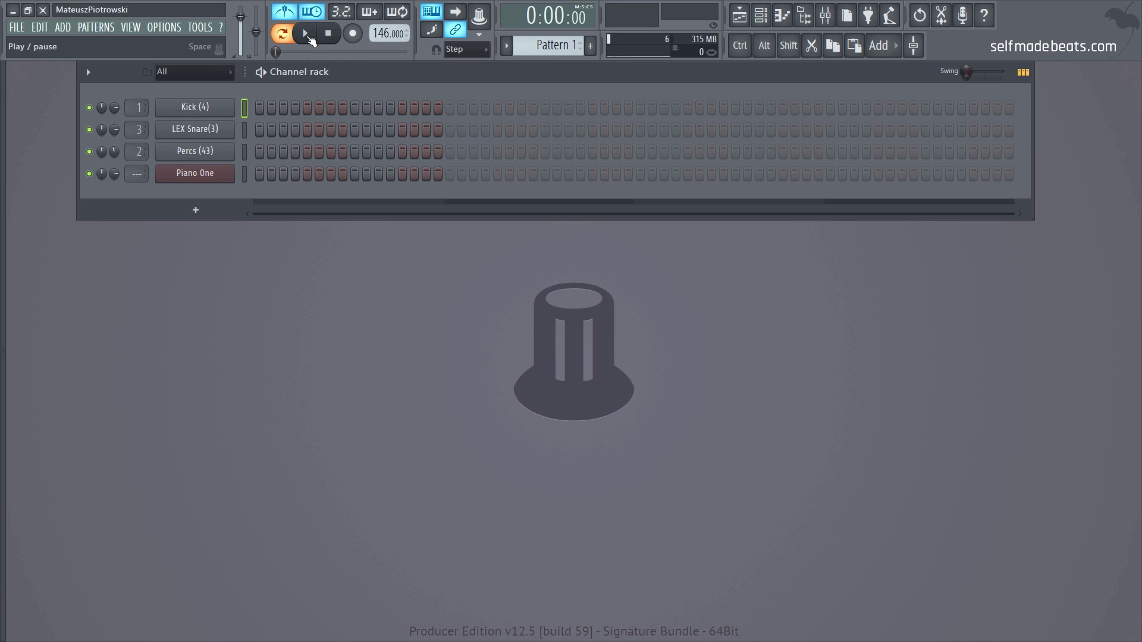
click(309, 36)
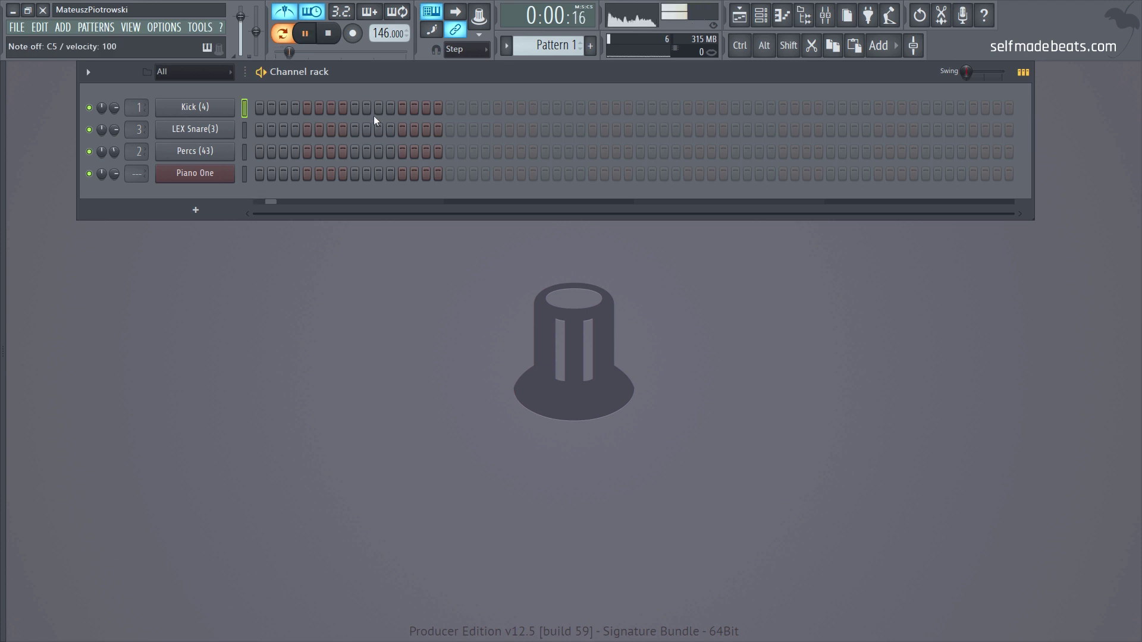
click(328, 34)
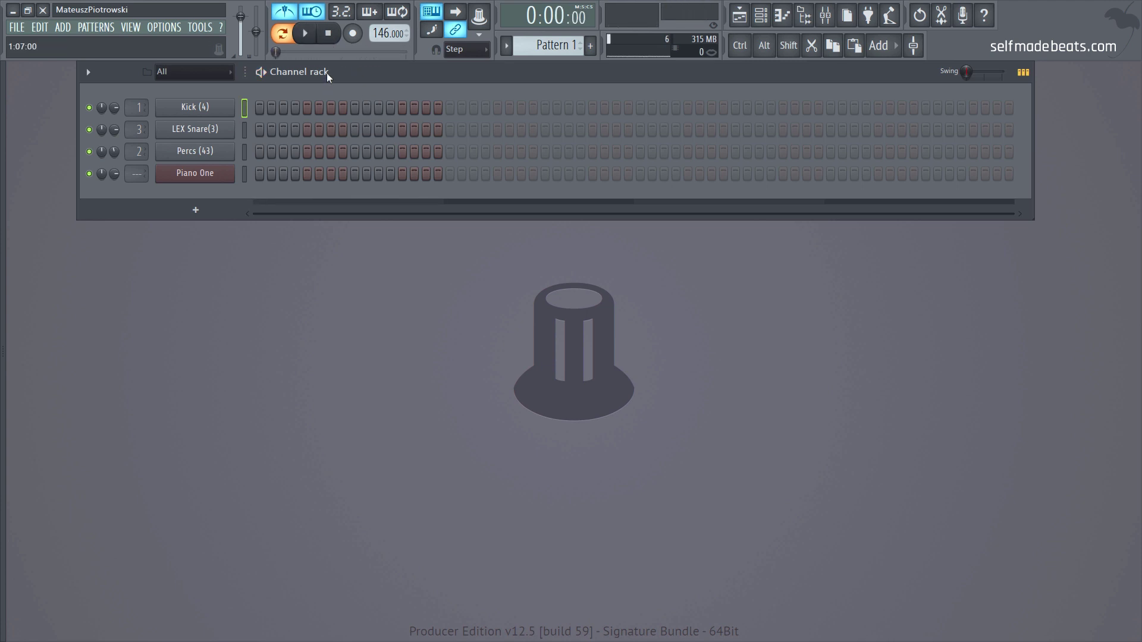
click(314, 13)
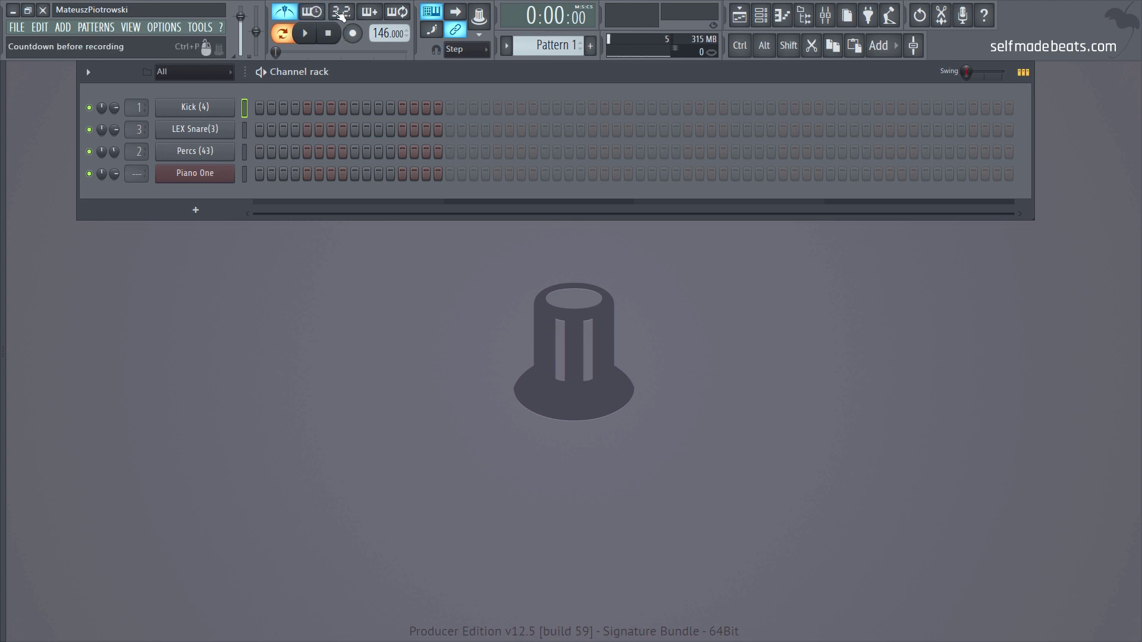
Enable the countdown before recording and arm recording for notes and automation
click(341, 13)
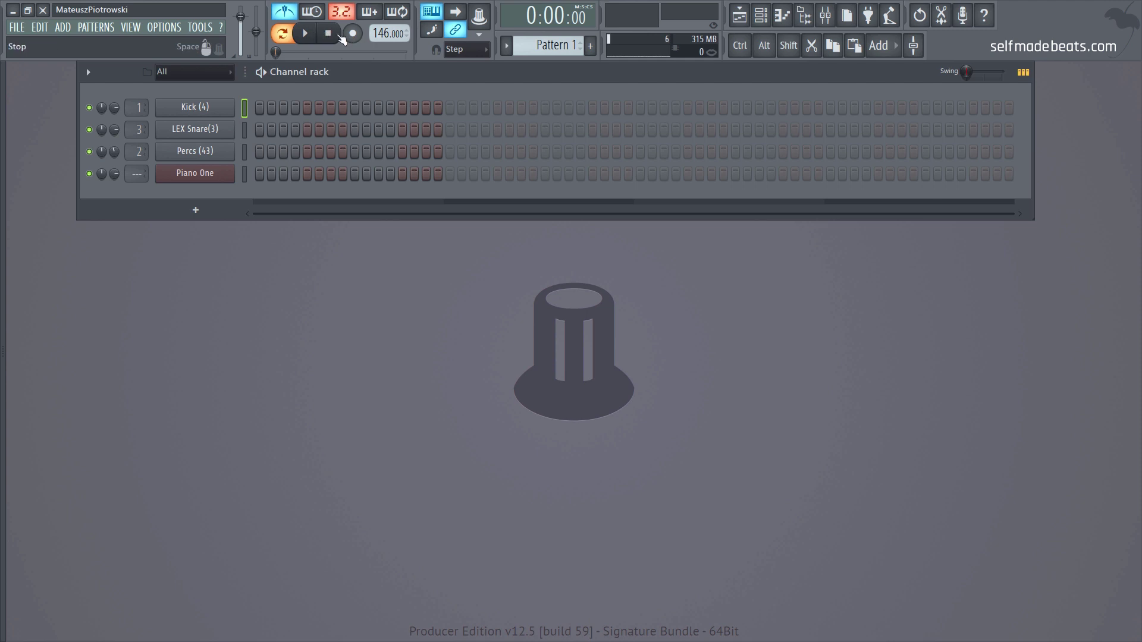
click(352, 34)
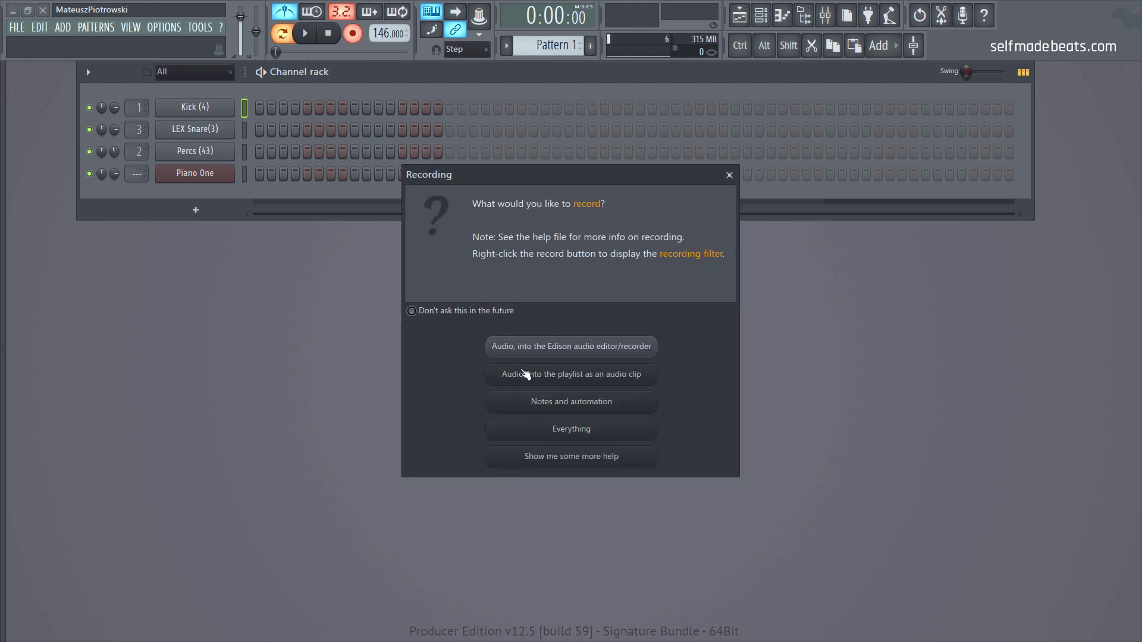
click(542, 403)
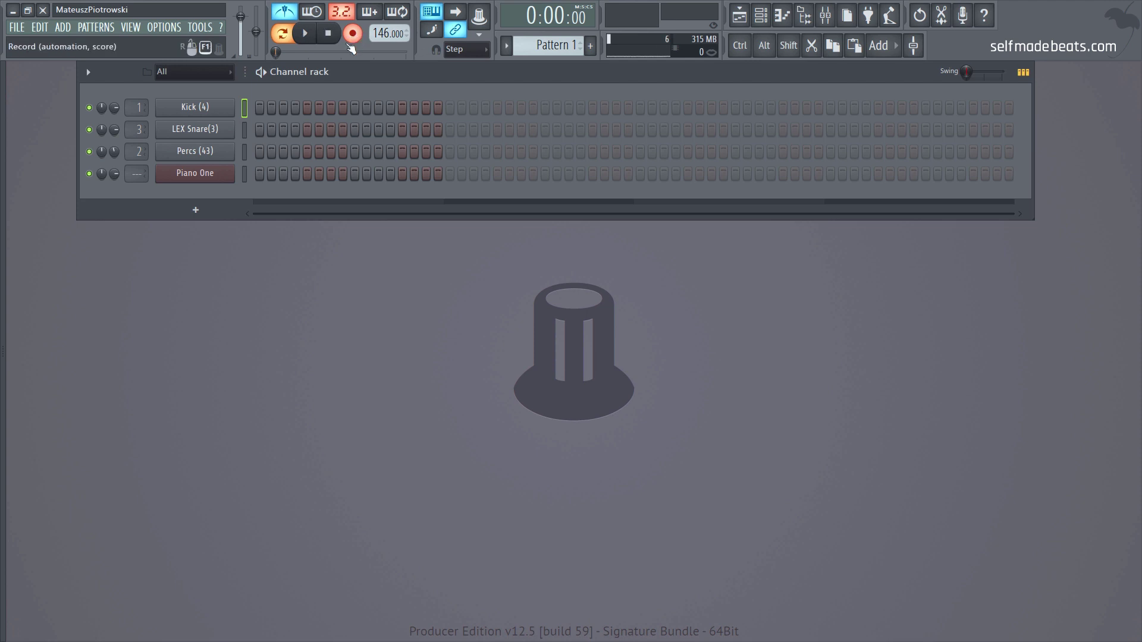
Record four notes on the Kick (4) channel after the countdown and undo the recorded take
click(307, 35)
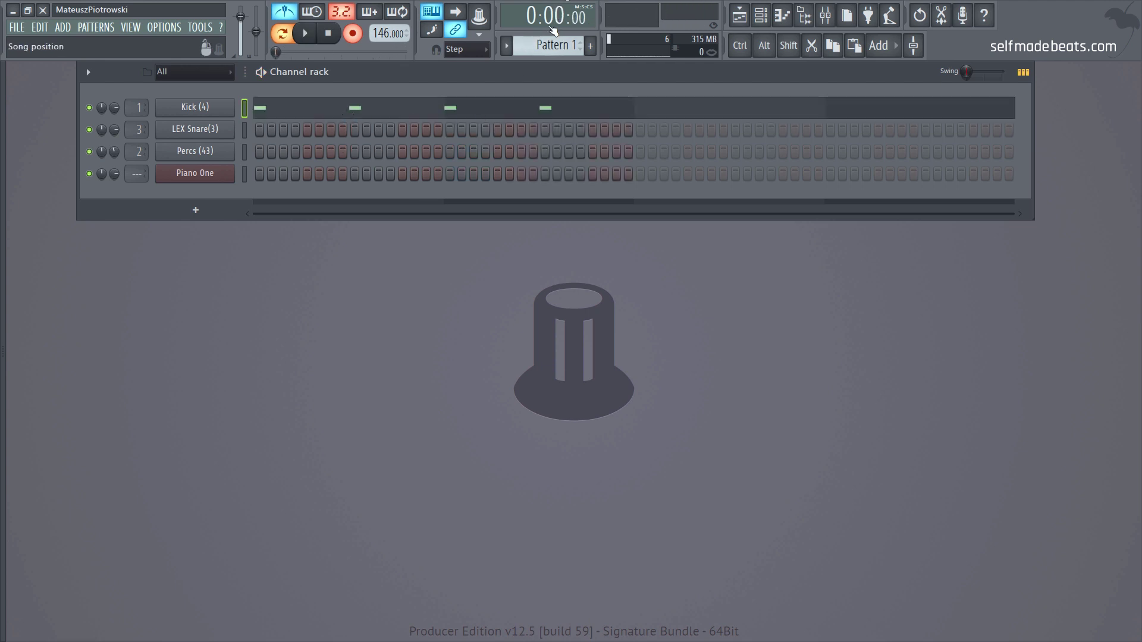
key(ctrl+z)
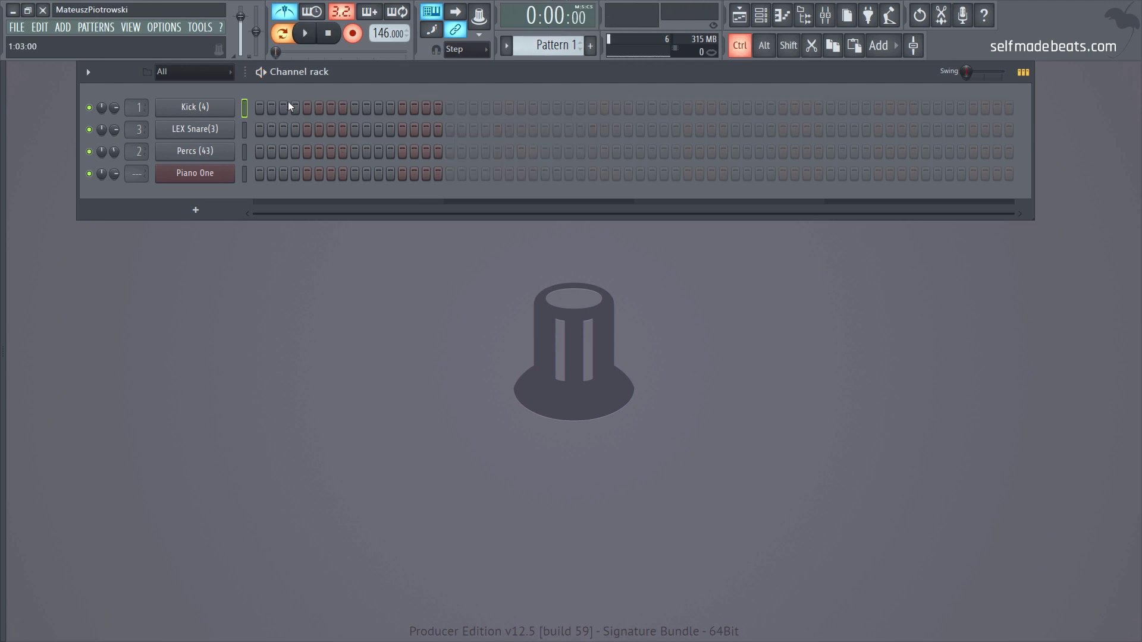
Run the recording countdown twice, stopping before any notes are recorded, and turn the countdown off
click(314, 39)
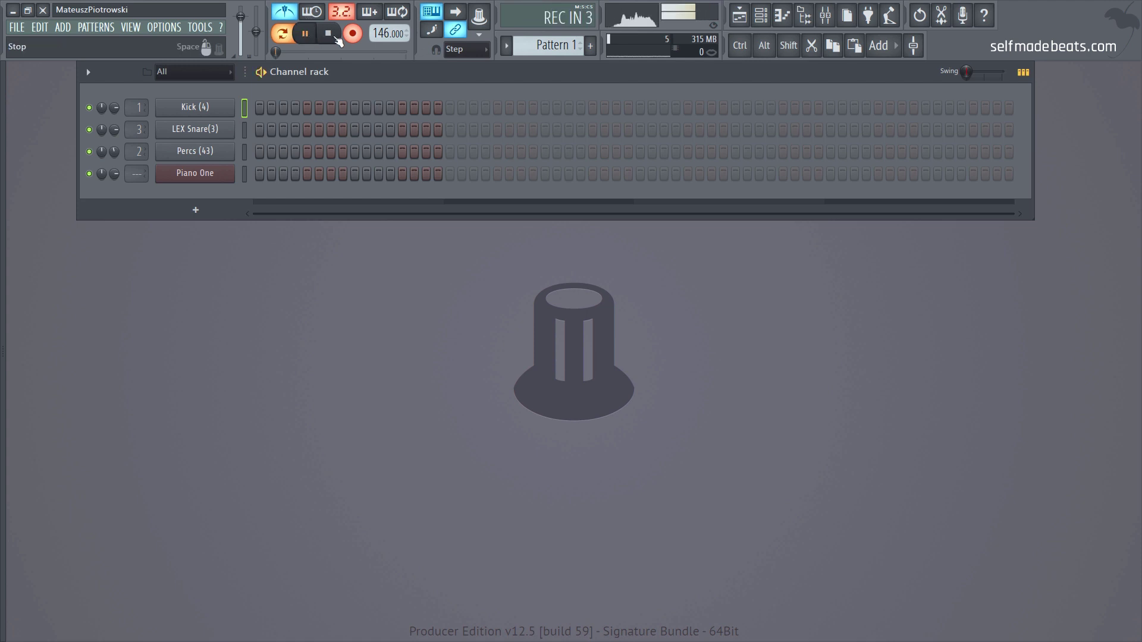
click(328, 34)
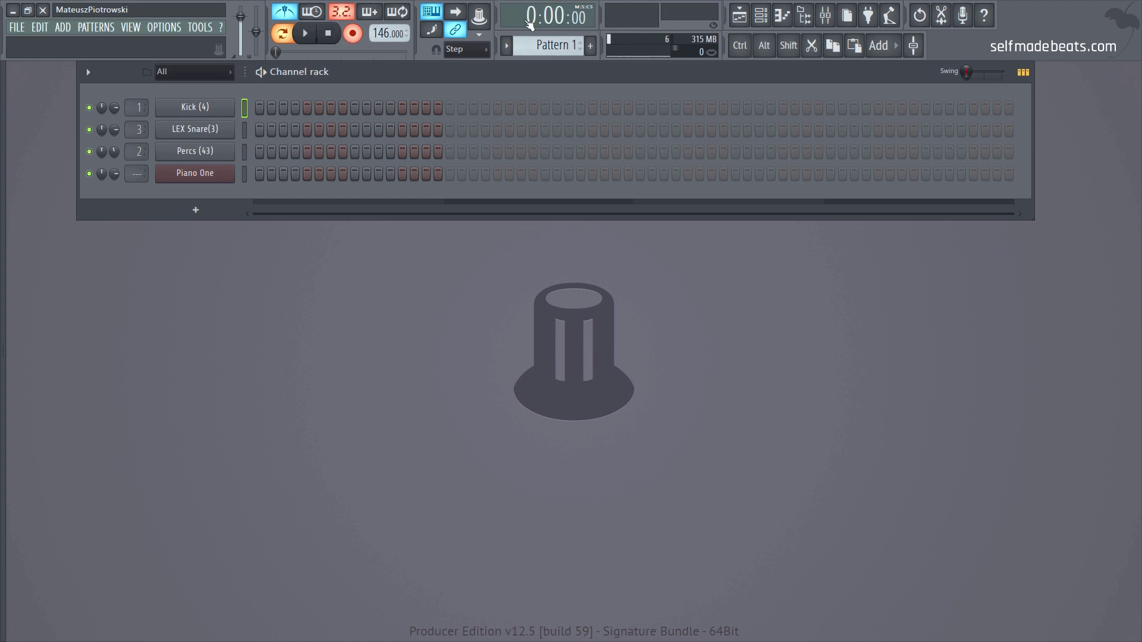
click(314, 42)
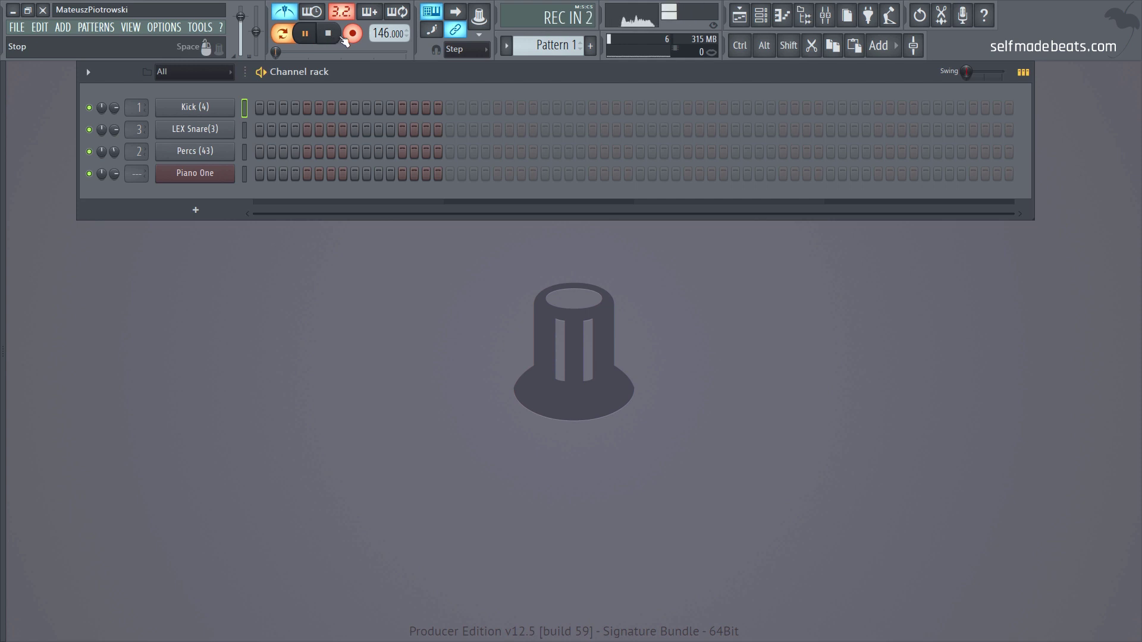
click(330, 36)
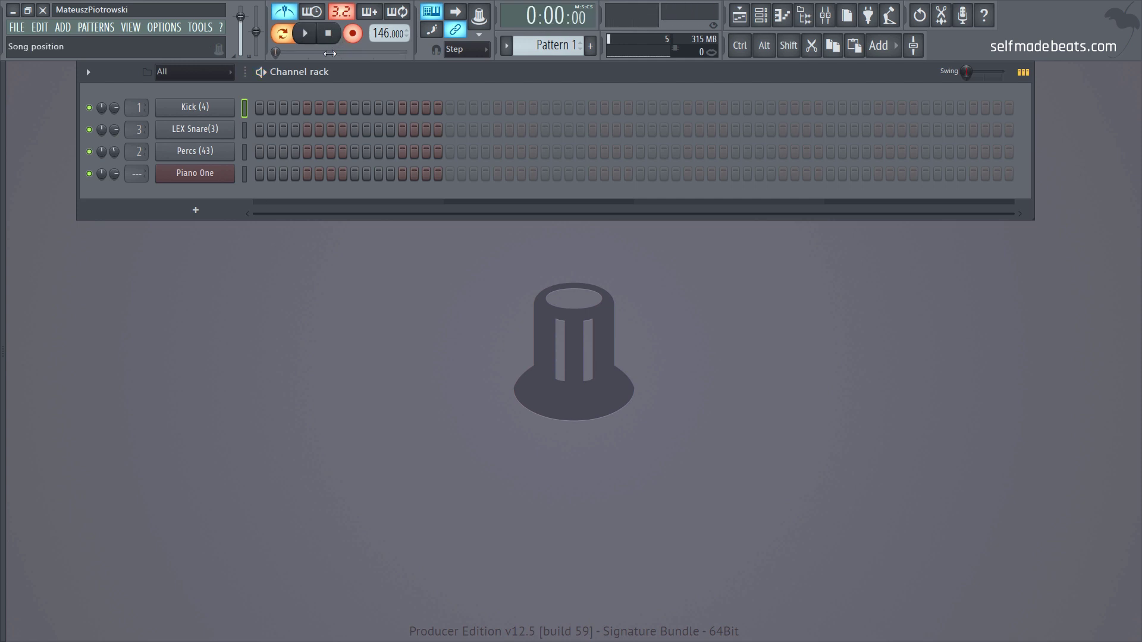
click(340, 11)
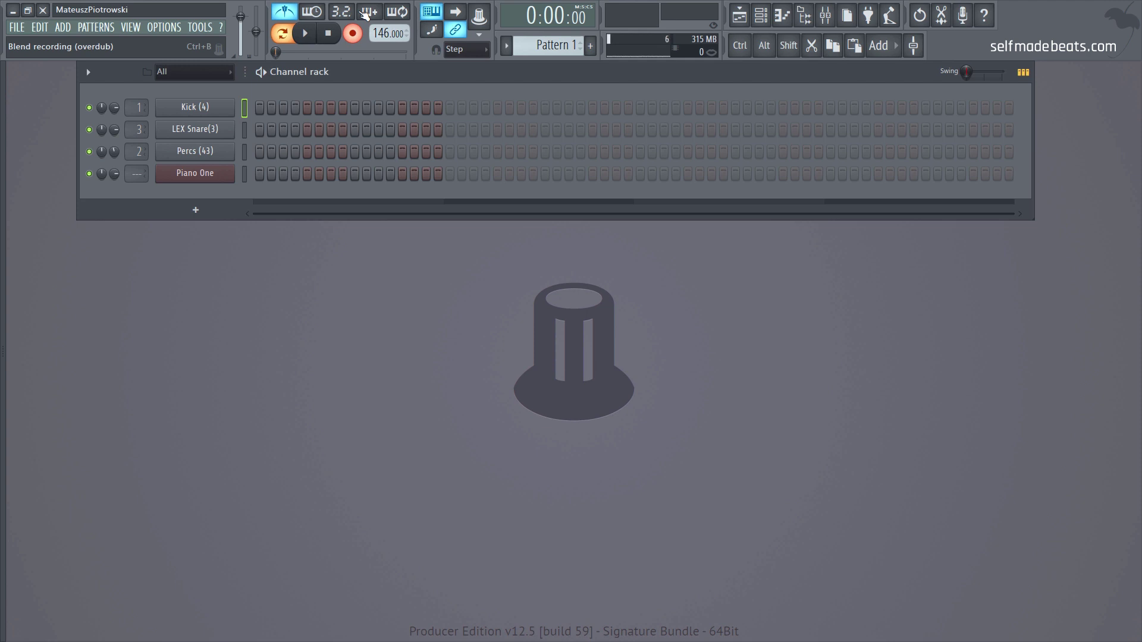
Enable the countdown before recording and record four three-note chords across four bars on the Piano One channel
click(244, 173)
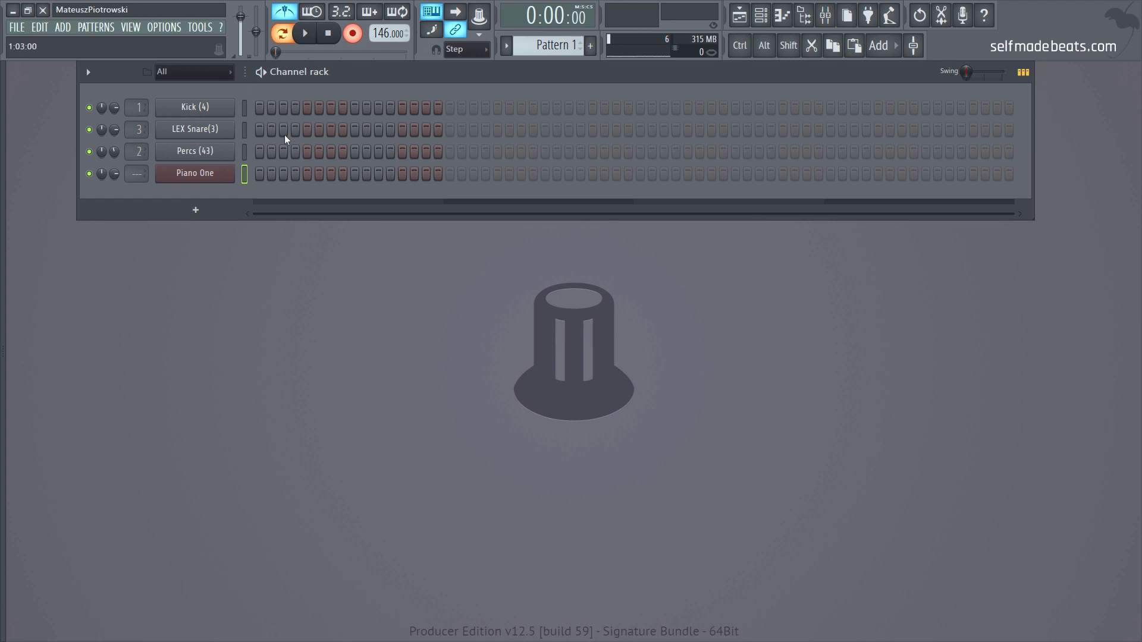
click(369, 12)
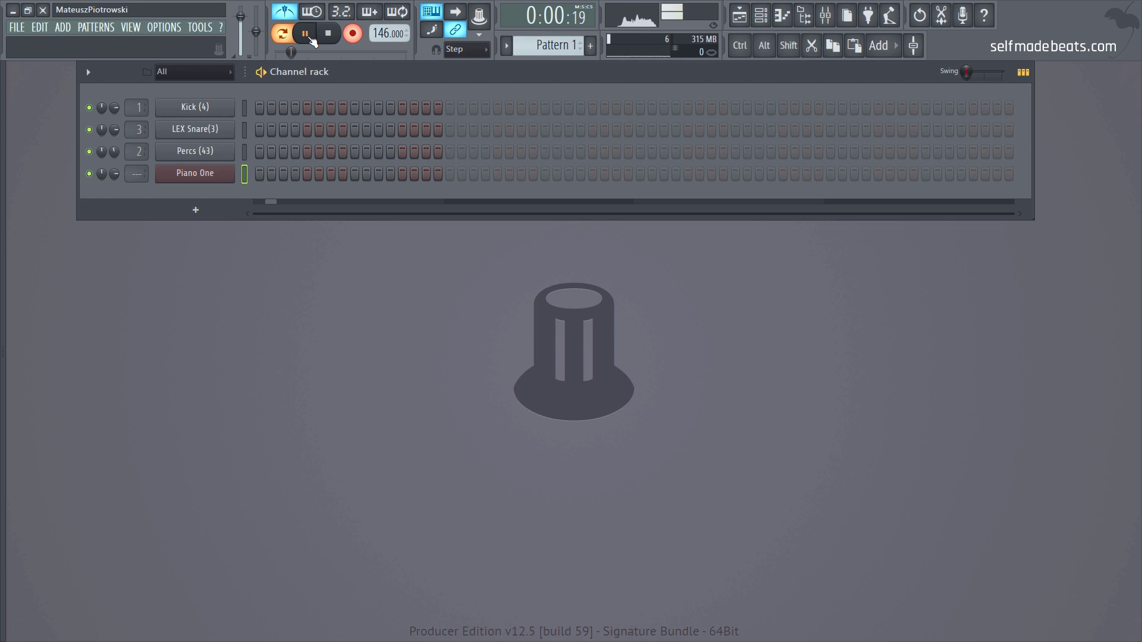
click(342, 12)
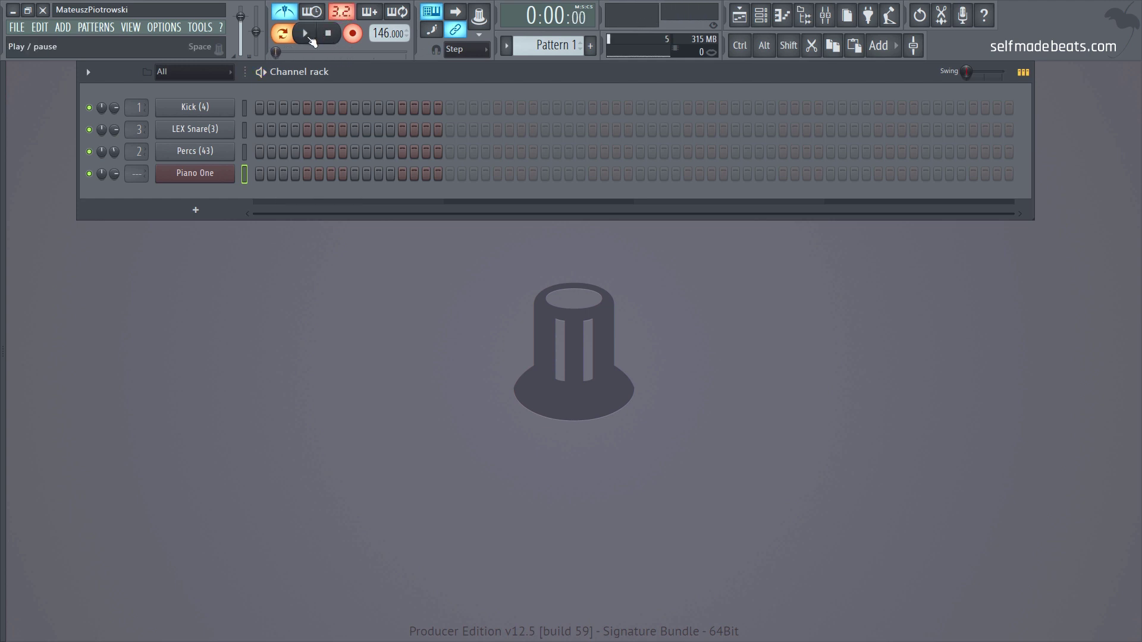
click(310, 38)
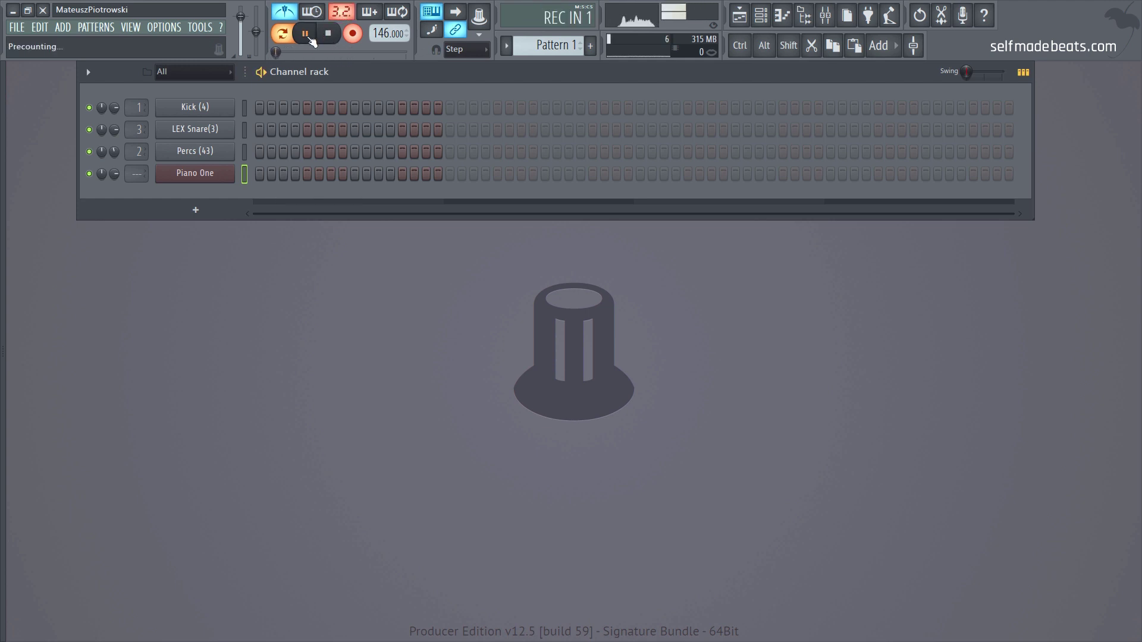
key(q)
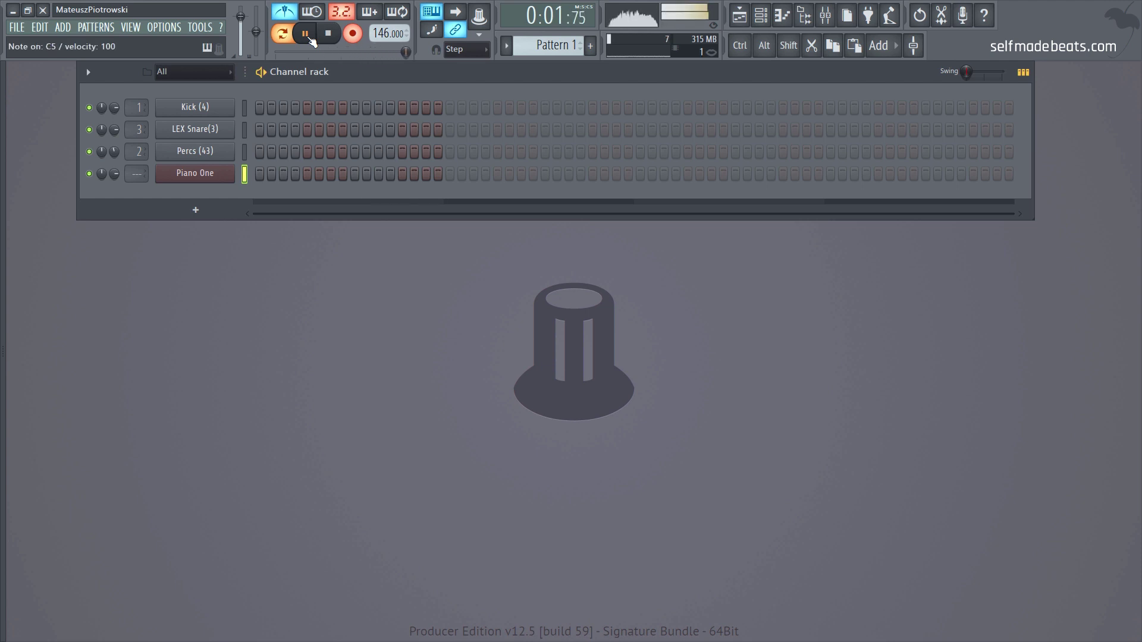
key(u)
key(w)
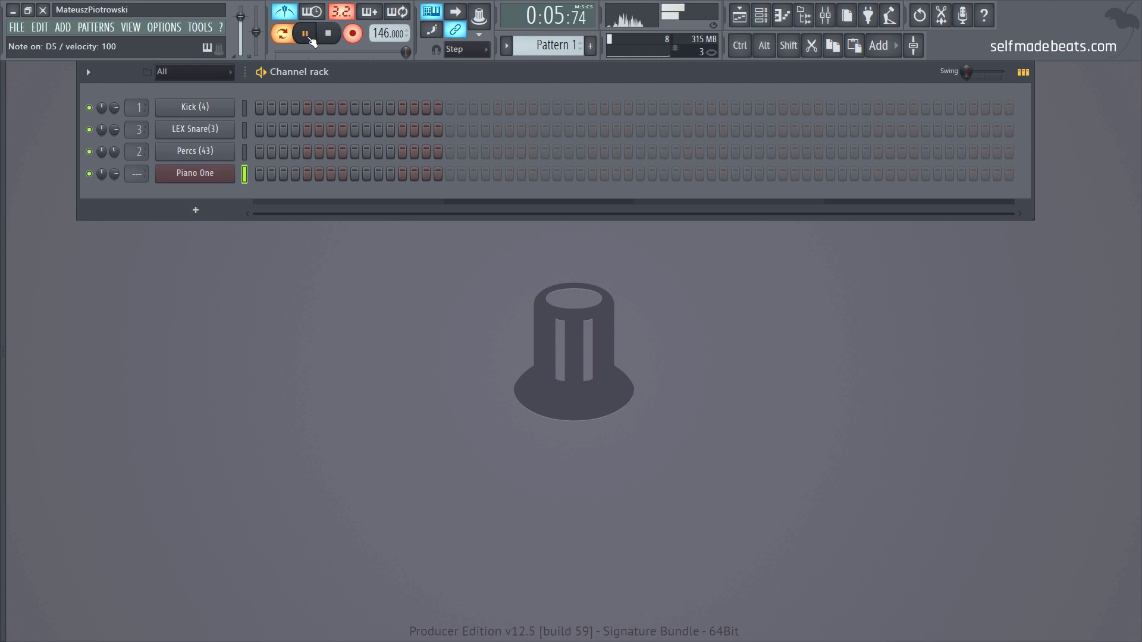
key(space)
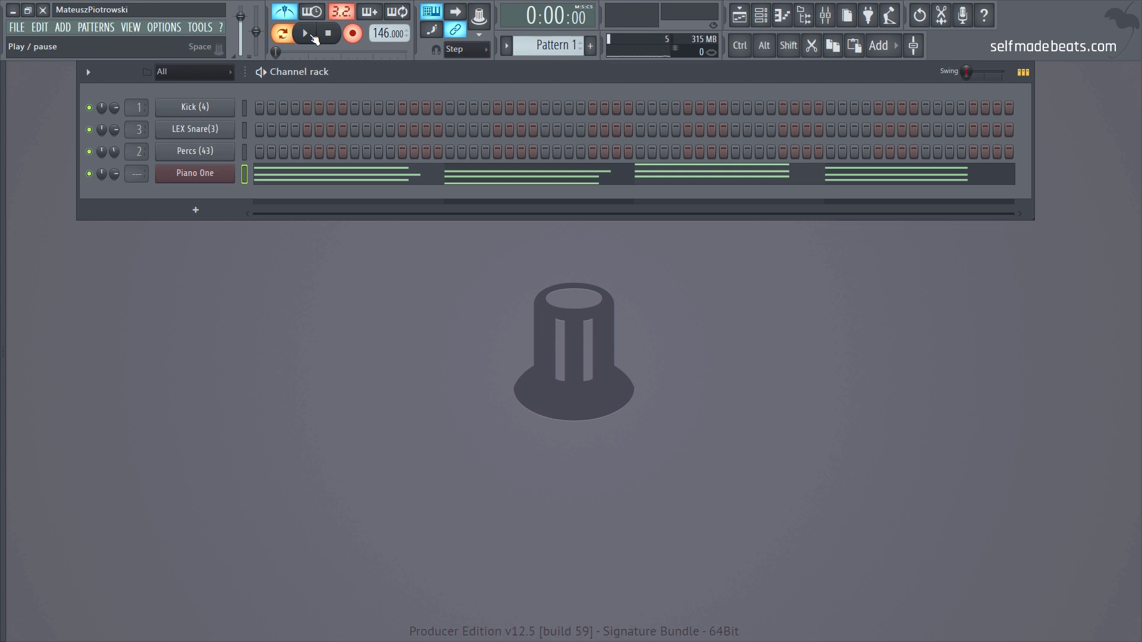
Record a melody over the Piano One chords with blend recording off, and undo the recorded takes
click(313, 36)
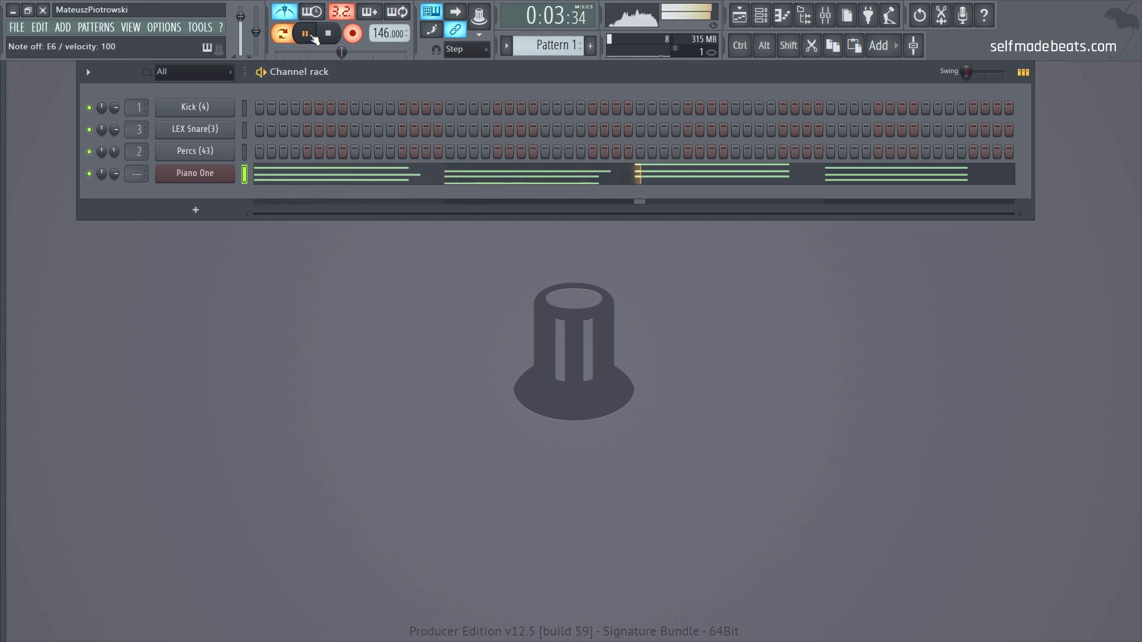
key(space)
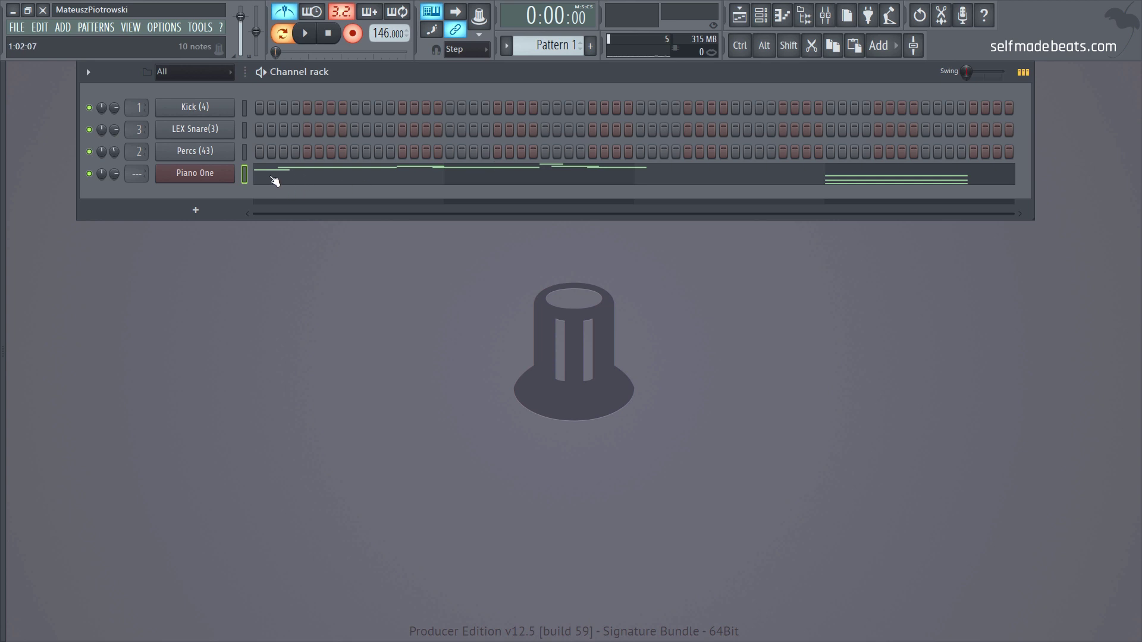
key(ctrl+z)
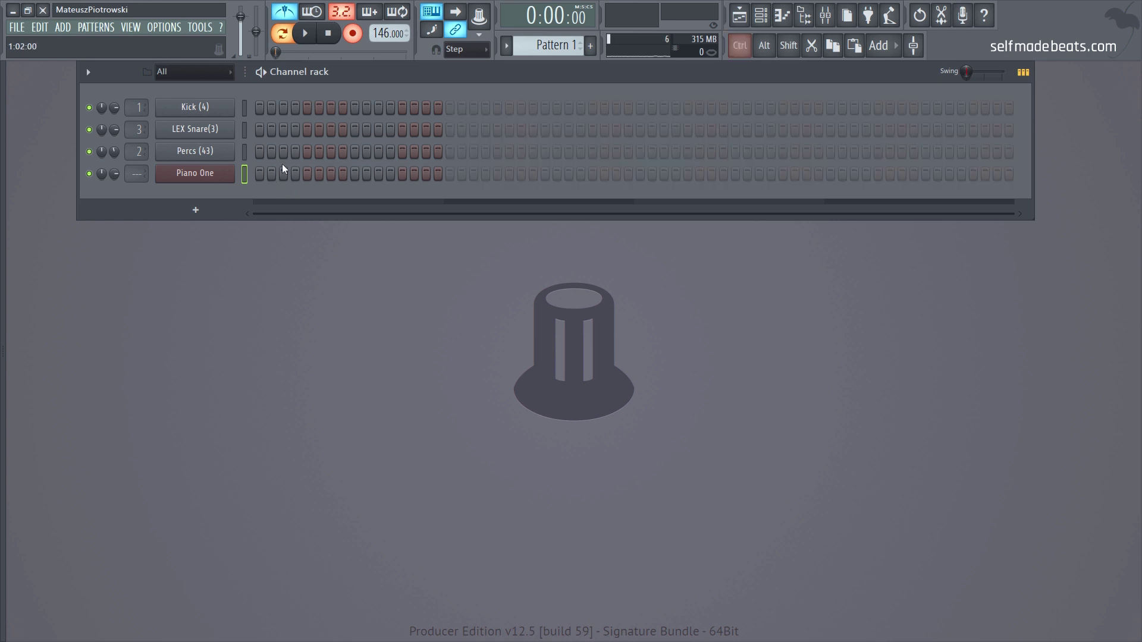
Turn on blend recording (overdub) and record four three-note chords across four bars on the Piano One channel
click(369, 12)
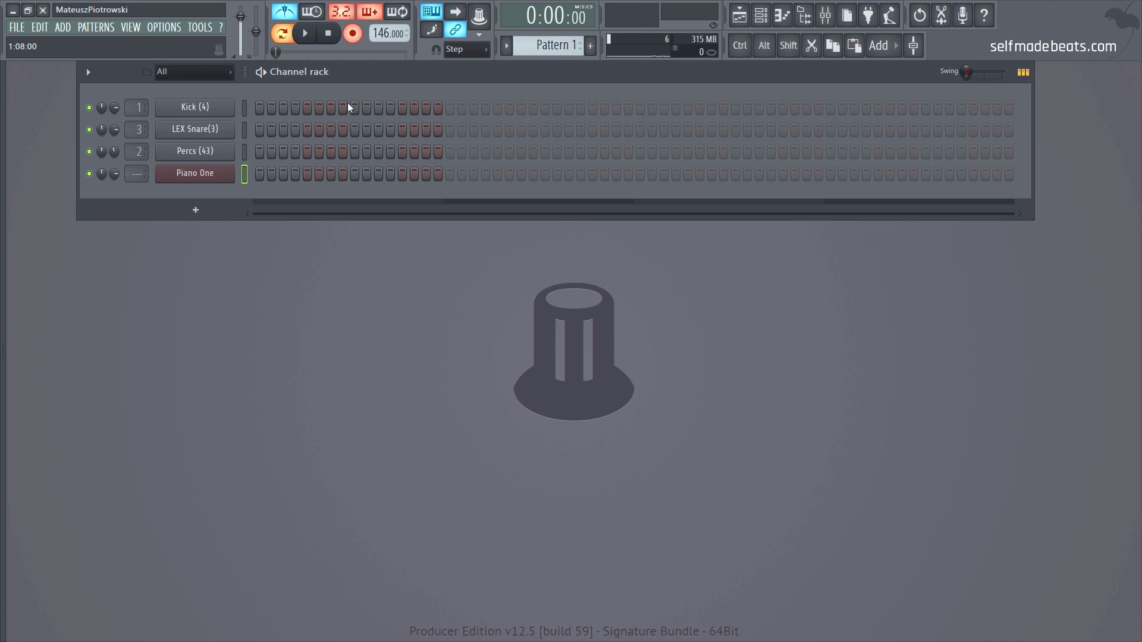
click(307, 37)
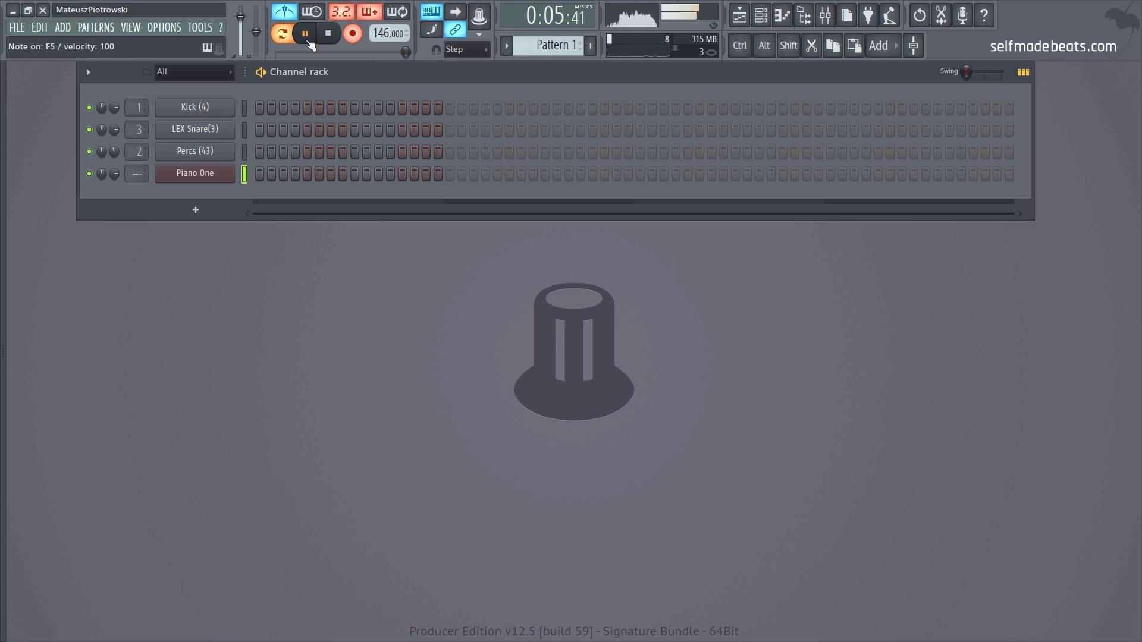
key(space)
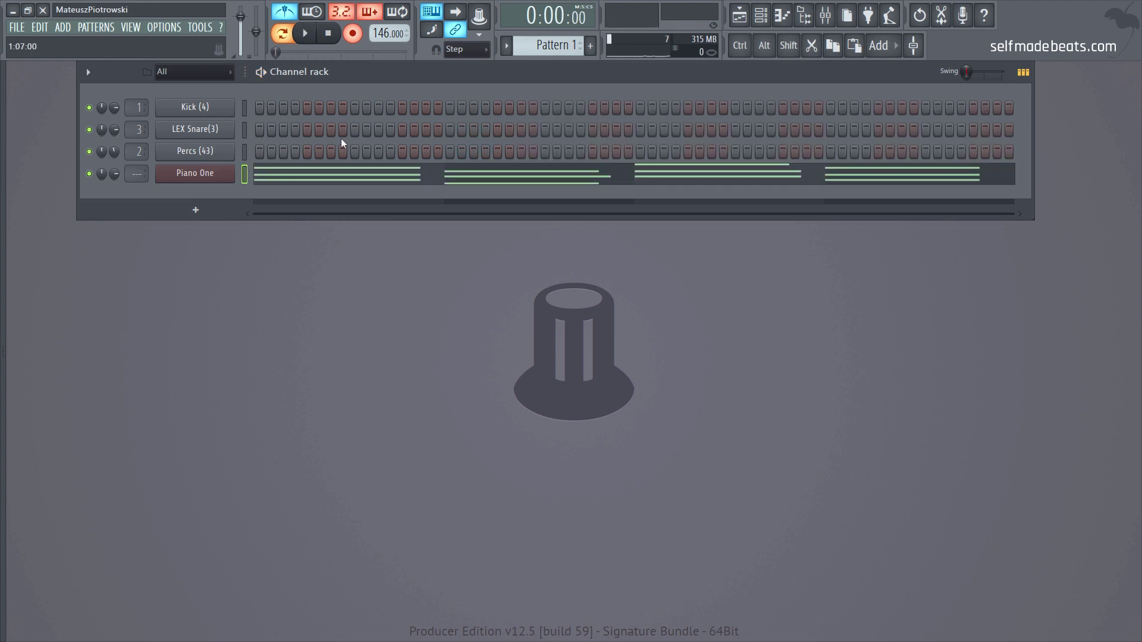
Record a melody on top of the Piano One chords using blend recording, and stop at the end of the pass
click(311, 34)
click(328, 34)
click(306, 36)
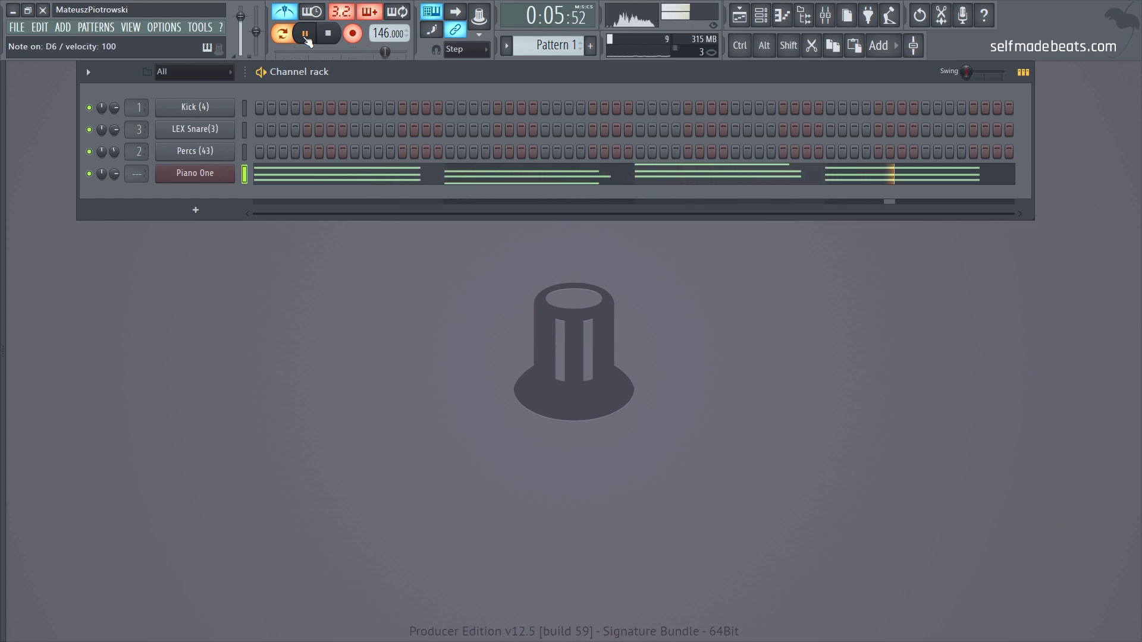
click(306, 34)
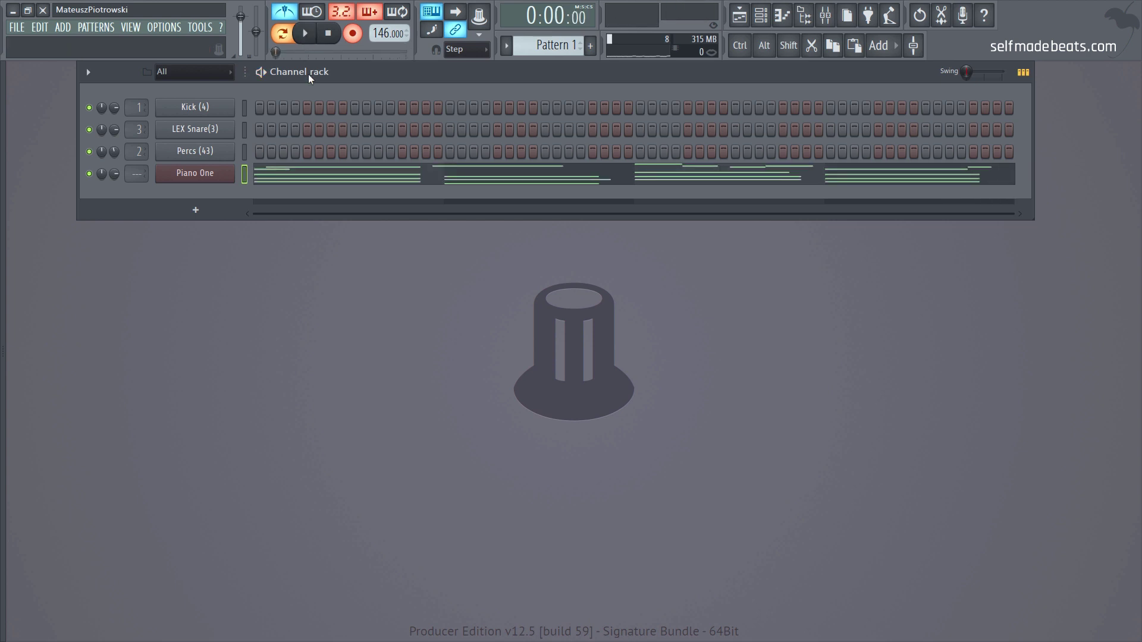
Delete the melody notes and all remaining chord notes in the Piano One piano roll, and close it
click(306, 173)
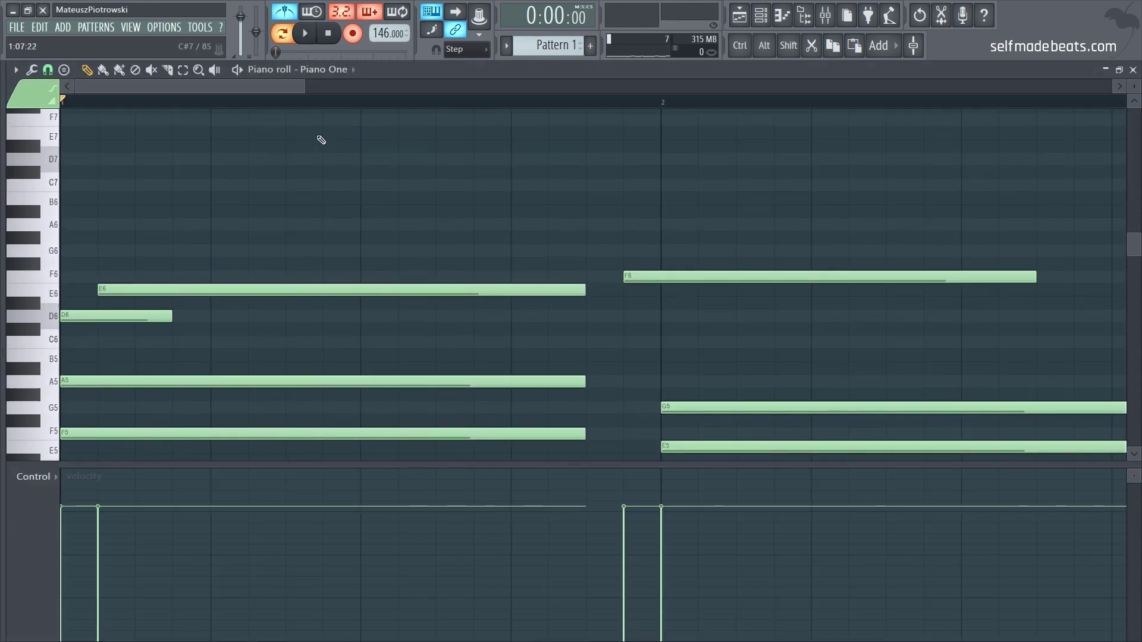
drag(807, 133, 59, 257)
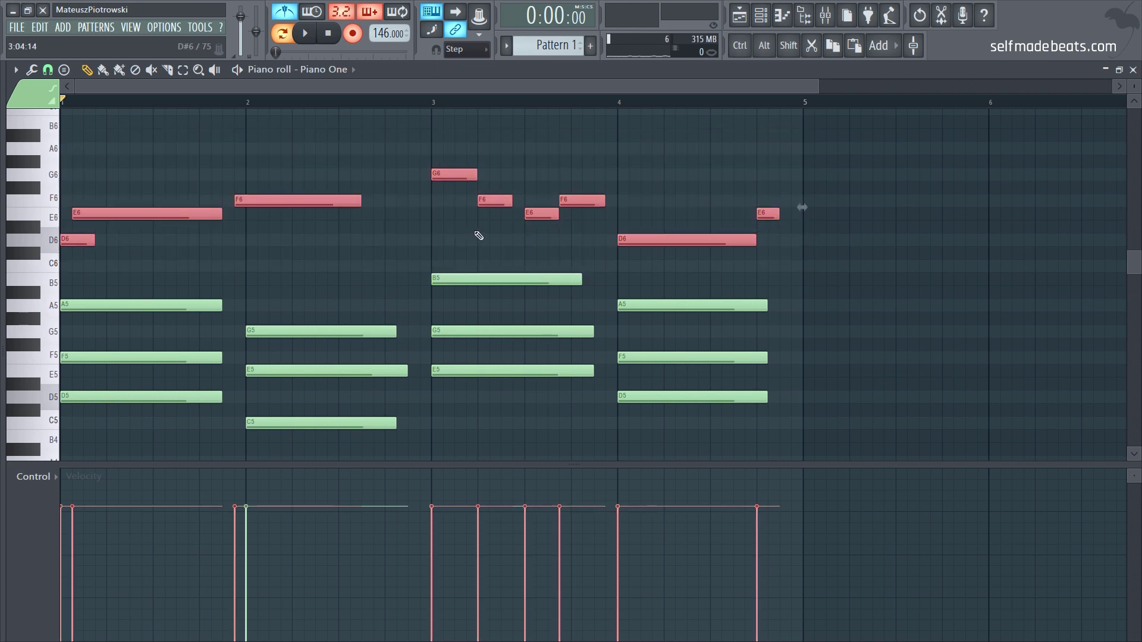
key(Delete)
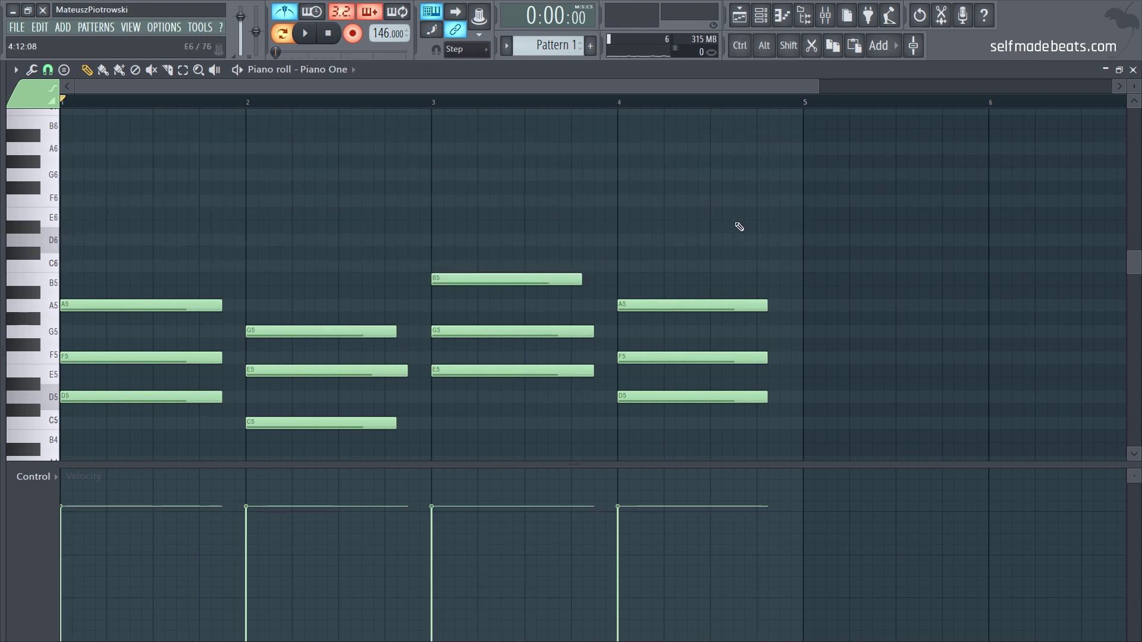
scroll(700, 277, down, 3)
right_click(700, 277)
right_click(512, 291)
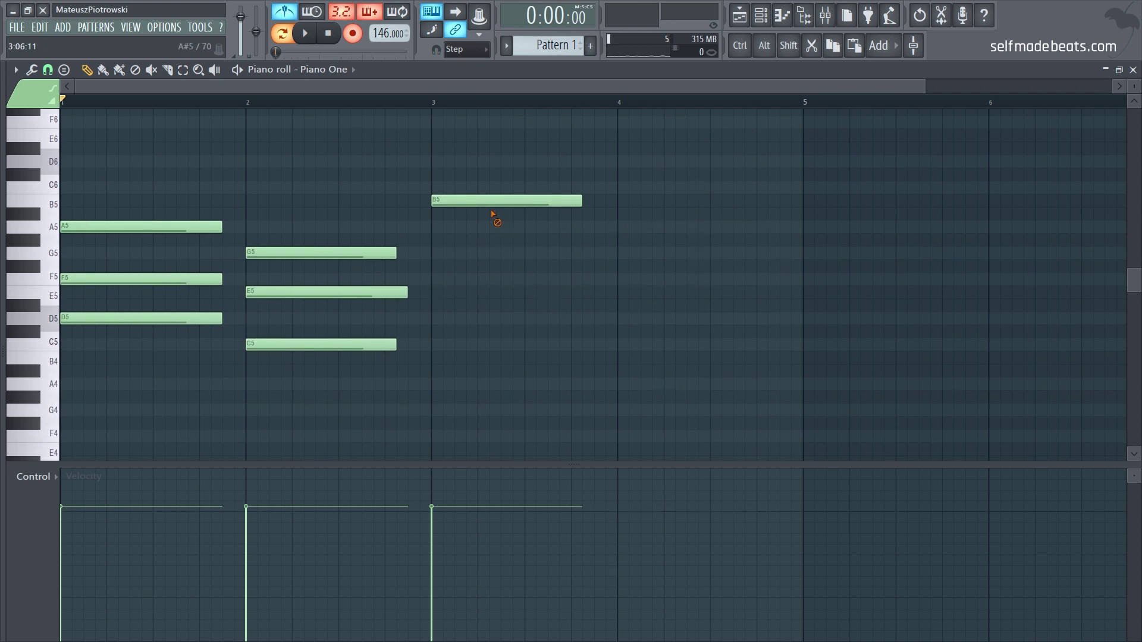
right_click(506, 200)
right_click(321, 291)
right_click(199, 277)
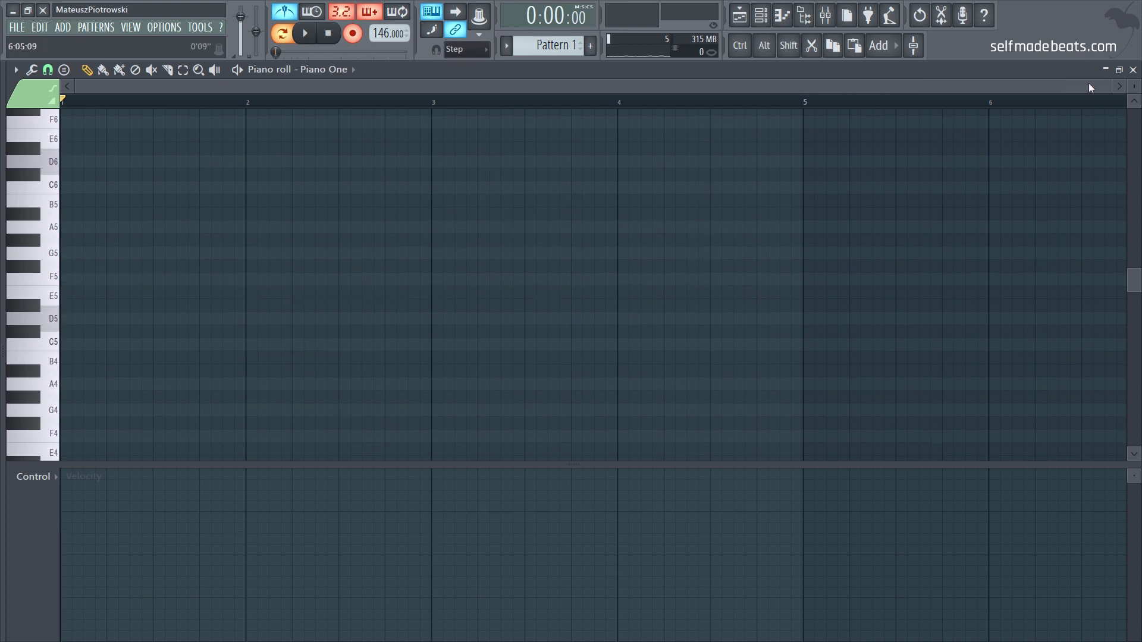
click(1132, 70)
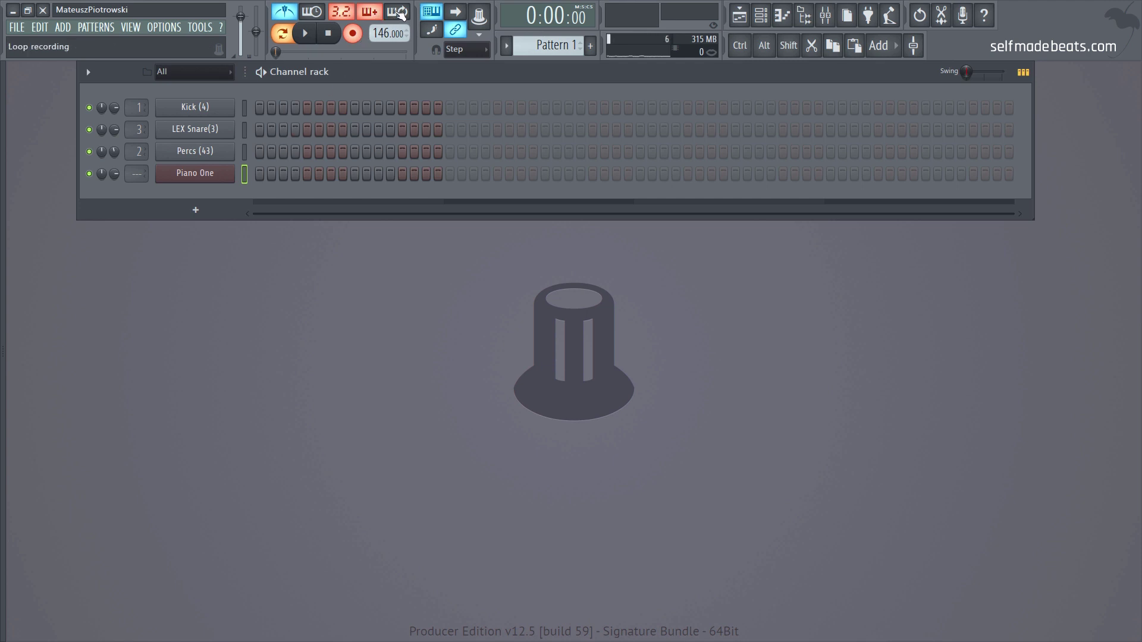
Record eight C5 kick hits across four bars on the Kick (4) channel after the countdown
click(246, 109)
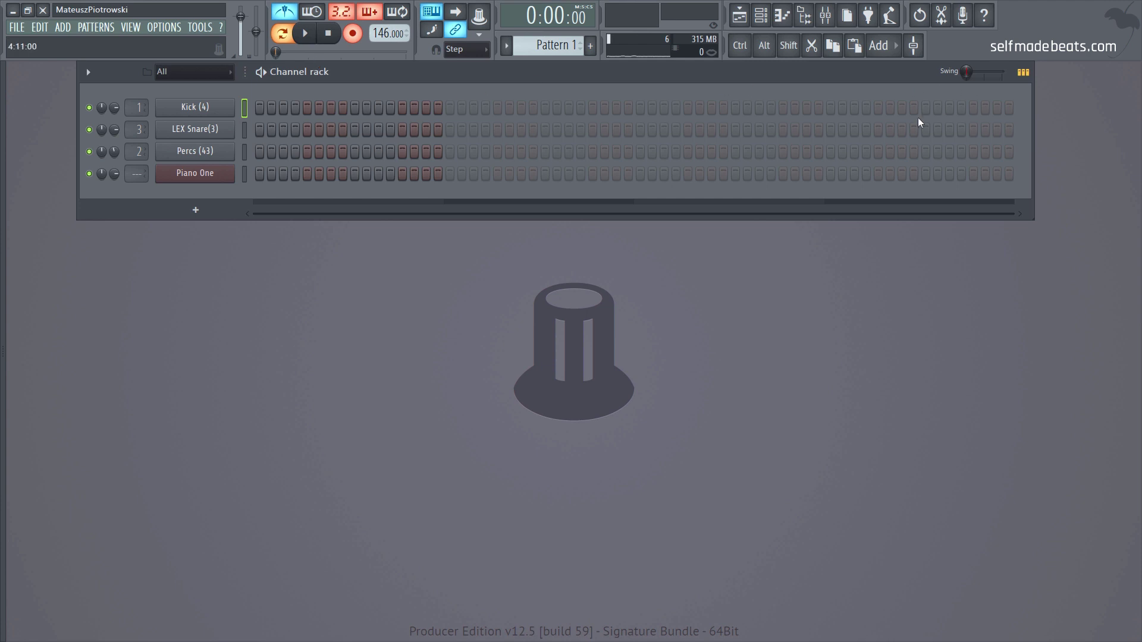
click(306, 34)
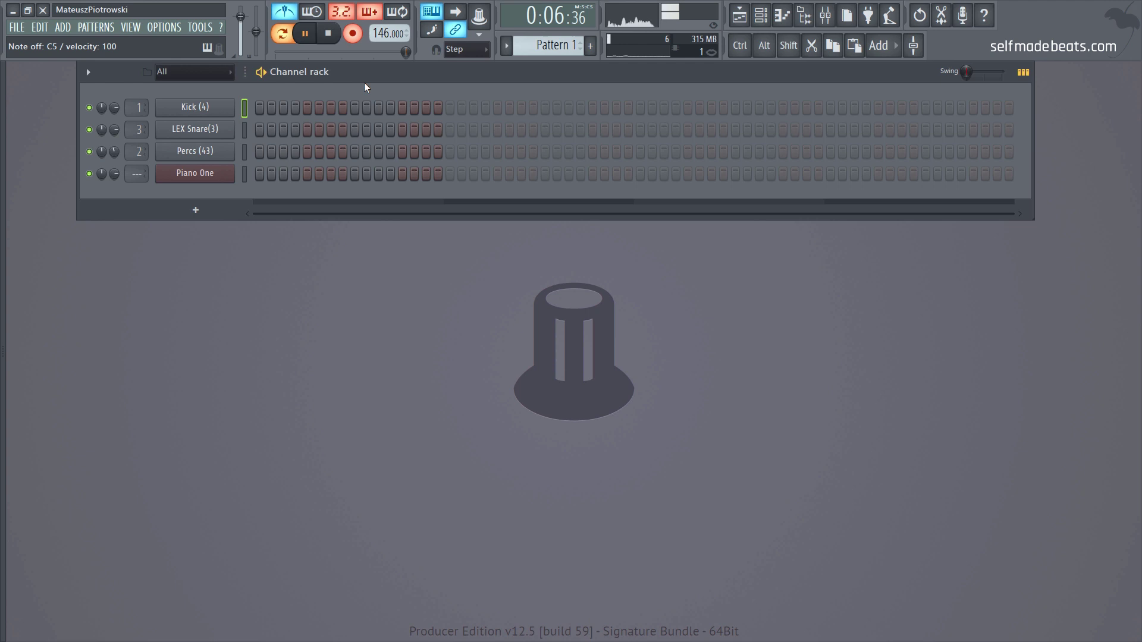
click(330, 36)
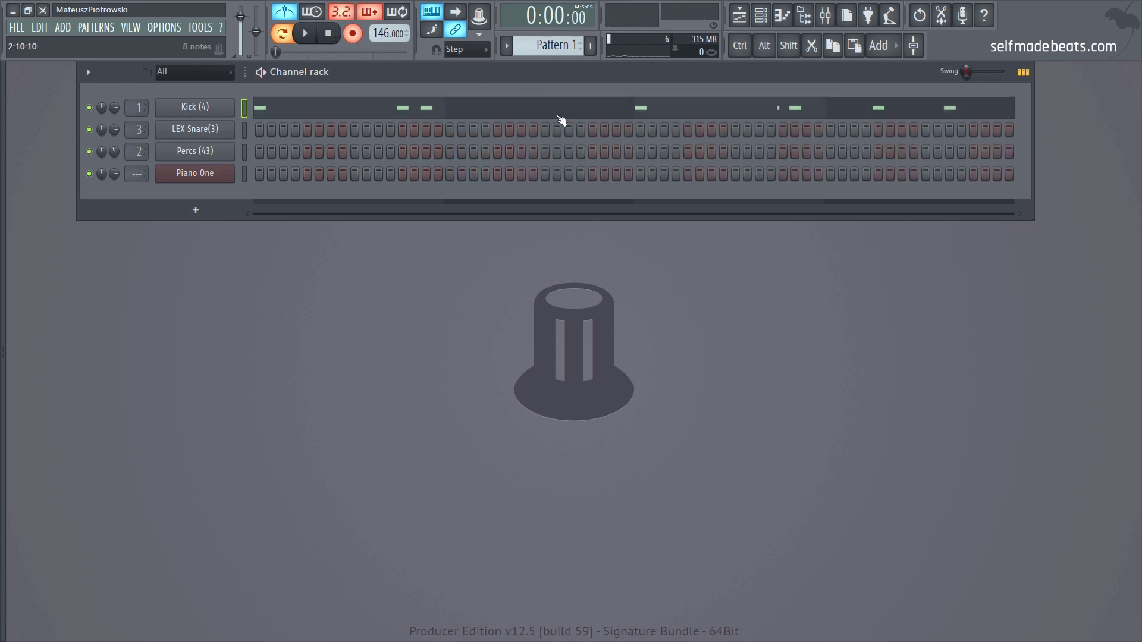
In the Kick (4) piano roll, move the C5 note at bar 3, step 14 one step later
click(559, 116)
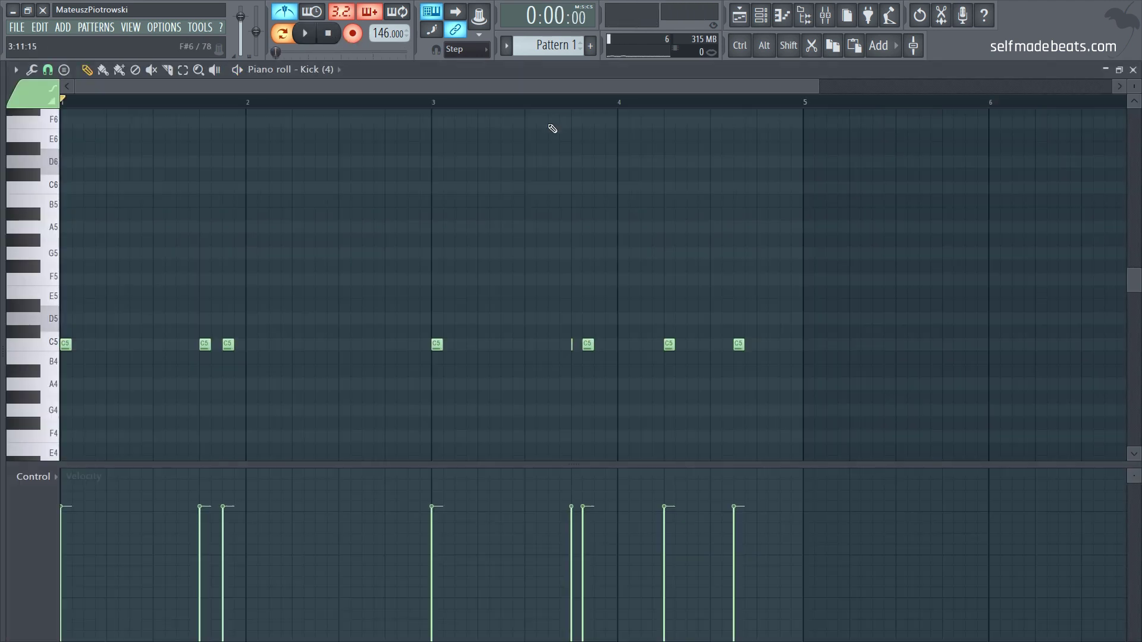
scroll(551, 199, down, 2)
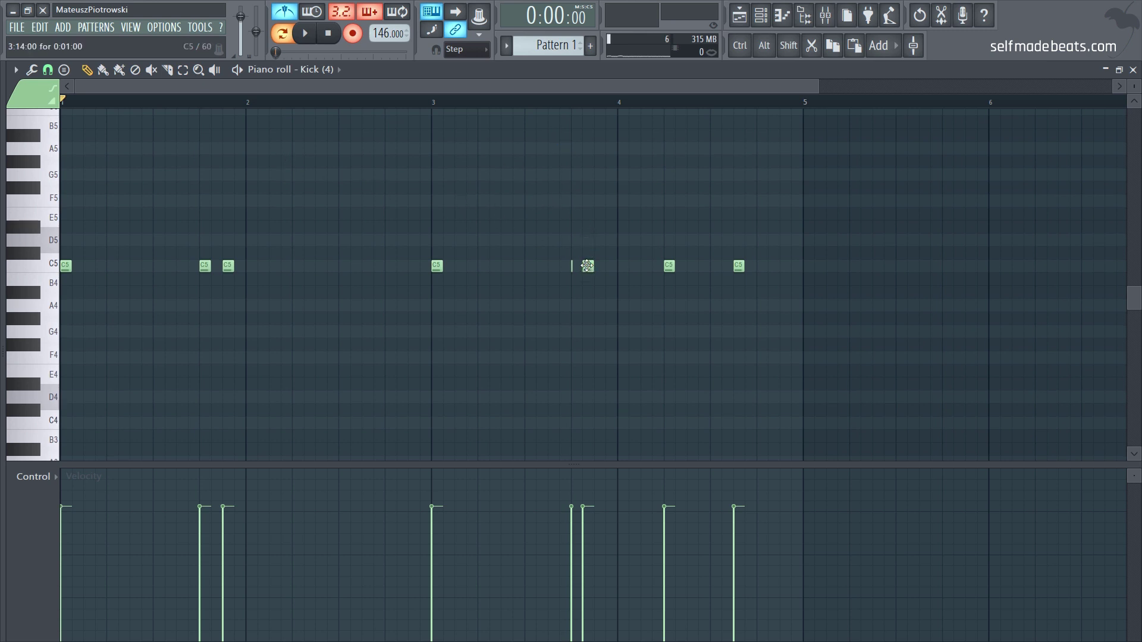
drag(587, 265, 590, 266)
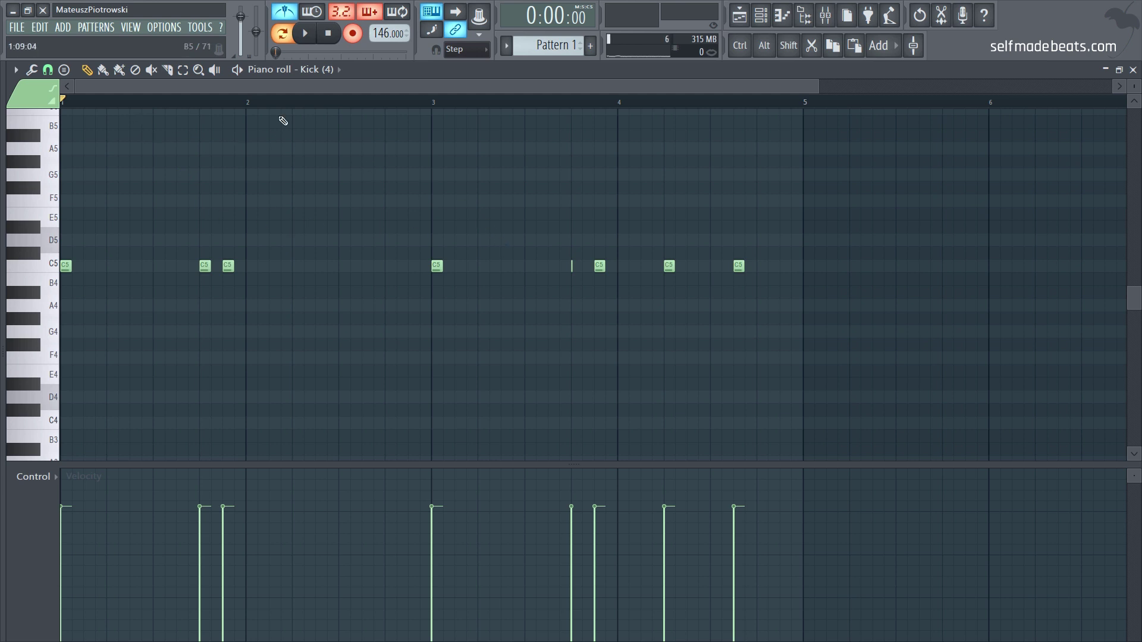
Play back the edited kick pattern with recording disarmed, and close the piano roll
click(554, 102)
key(space)
key(space)
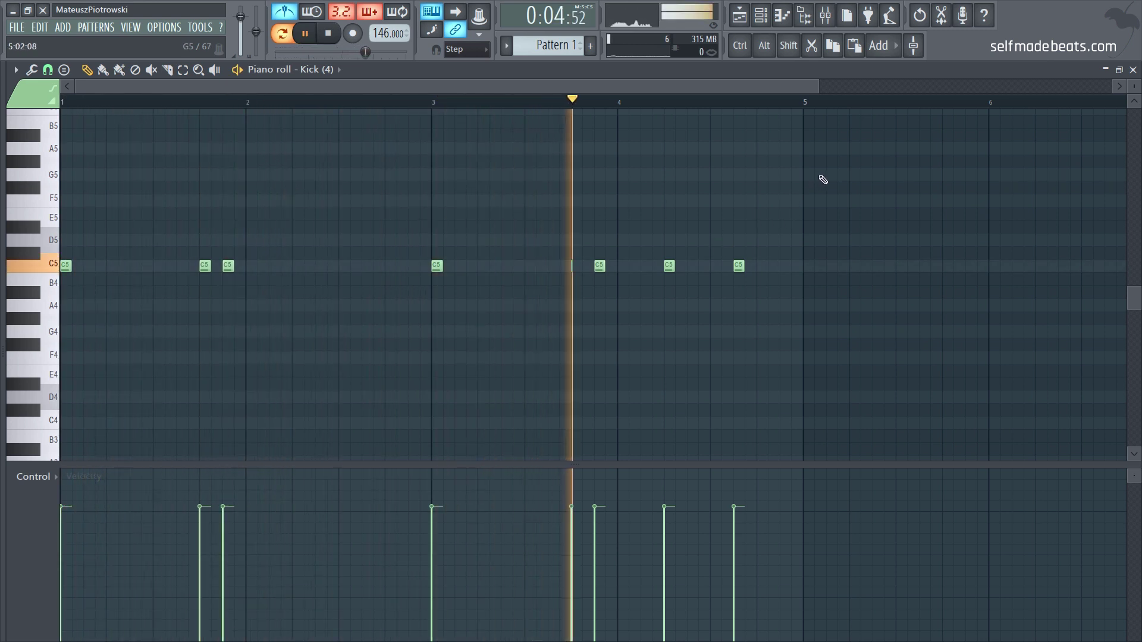
key(space)
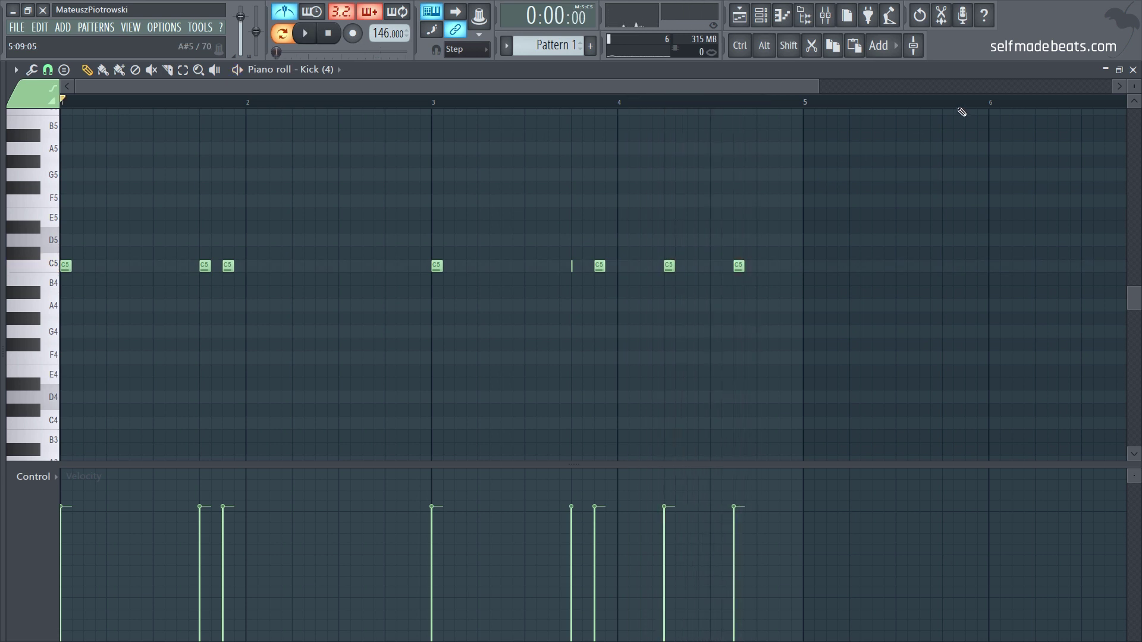
click(1133, 70)
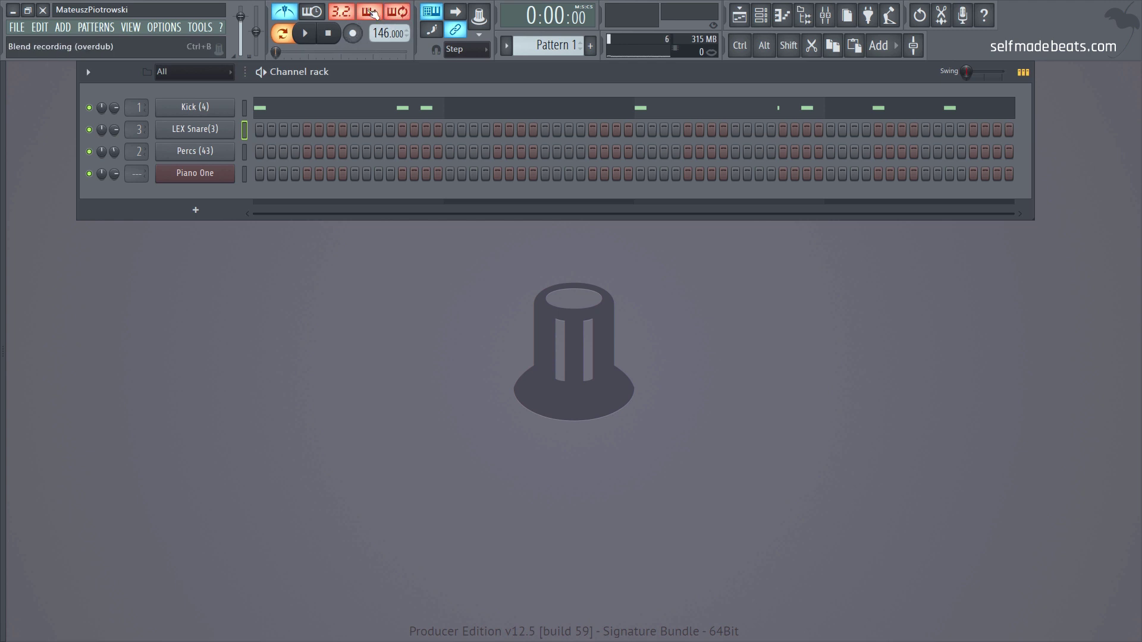
With loop recording on, arm notes and automation, record four C5 hits on LEX Snare(3), and check them in the piano roll
click(354, 33)
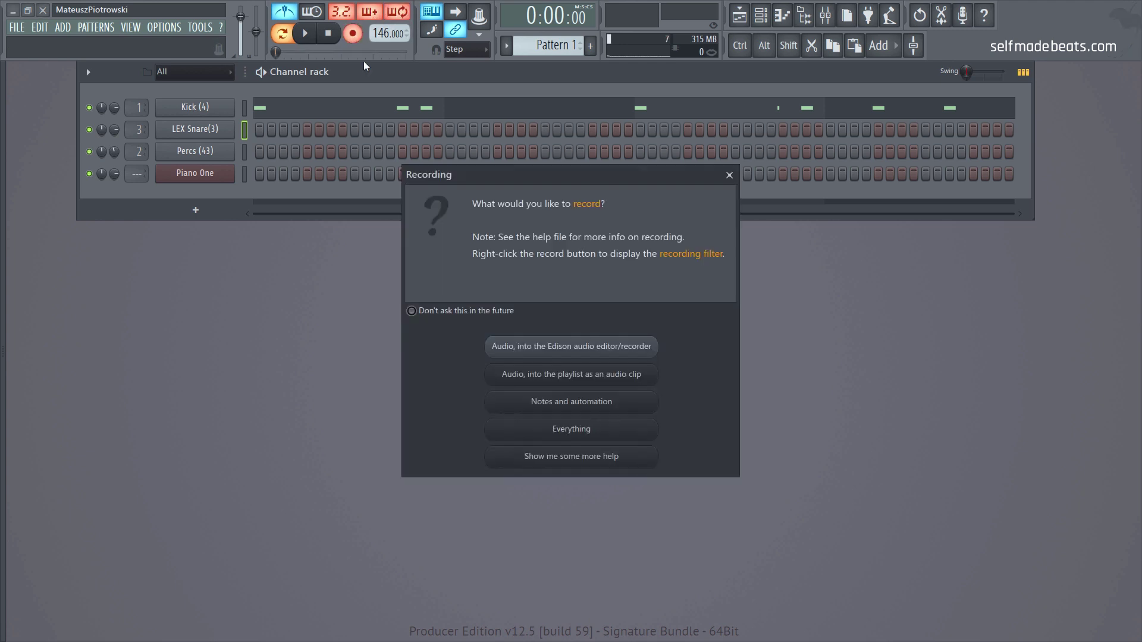
click(559, 403)
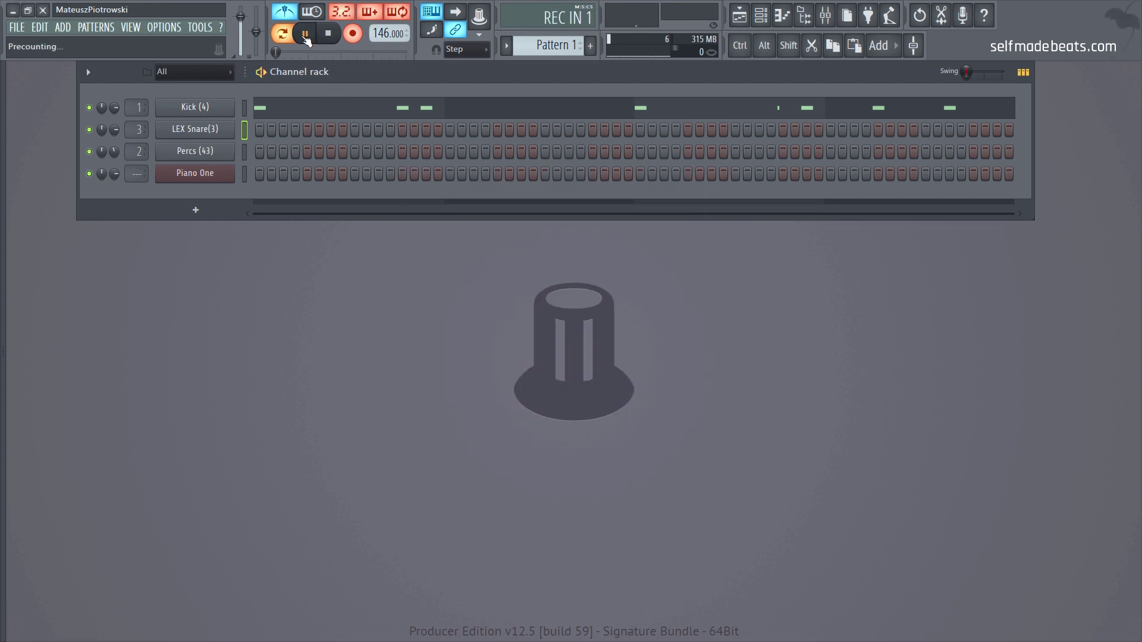
key(z)
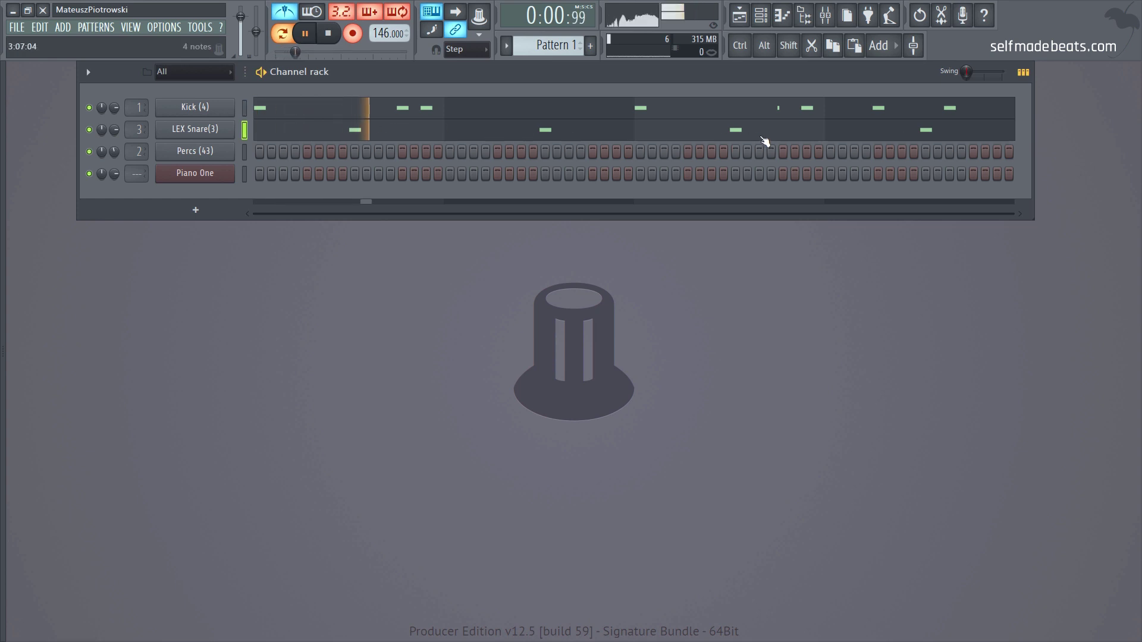
click(544, 128)
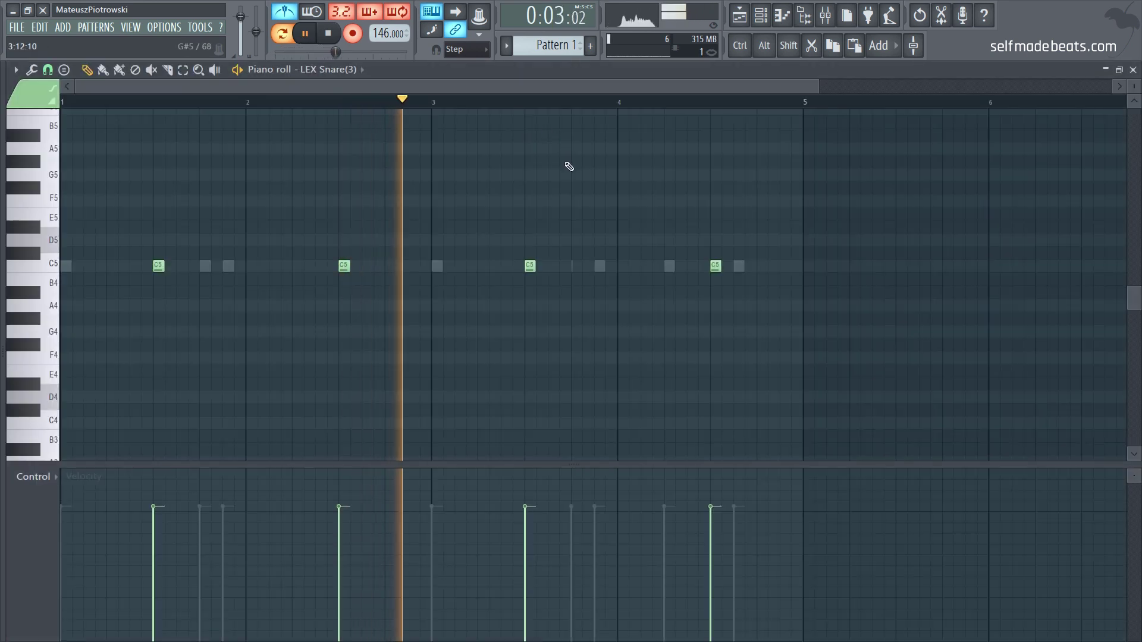
click(1133, 70)
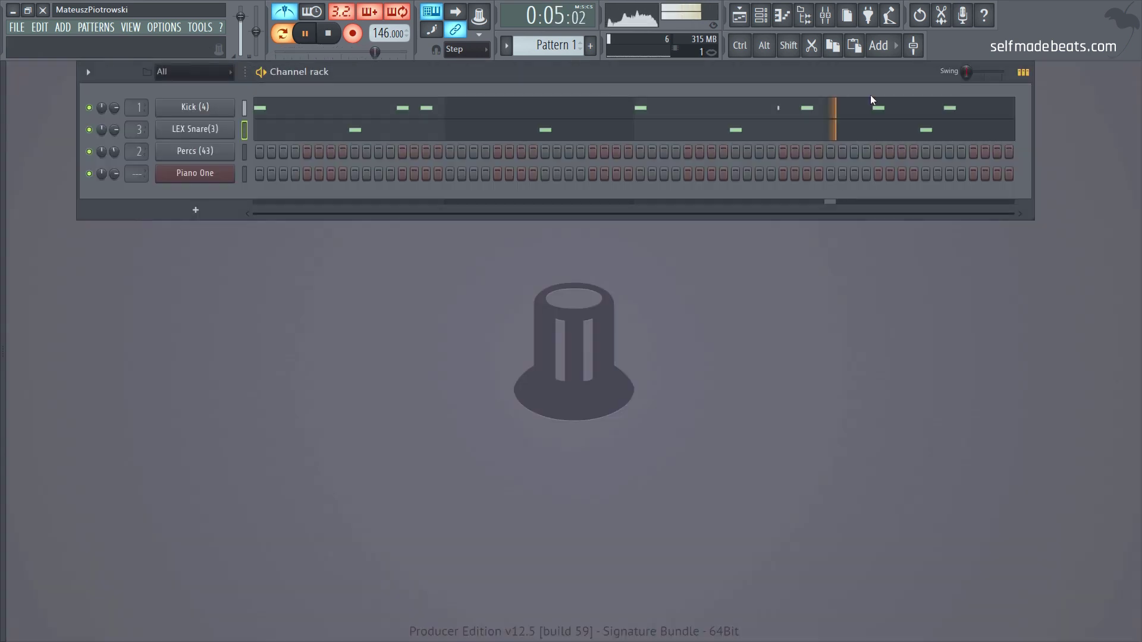
Record repeated C5 hits across four bars on Percs (43), and a D5-F5-A5, C5-E5-G5, E5-G5-B5, D5-F5-A5 chord sequence on Piano One
click(244, 151)
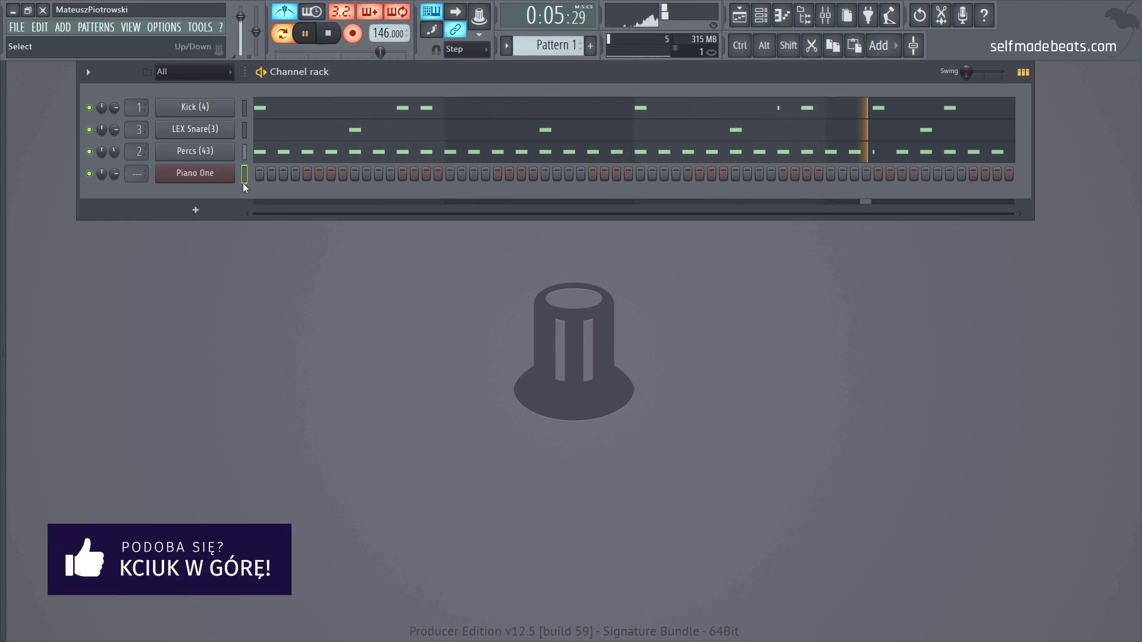
key(x)
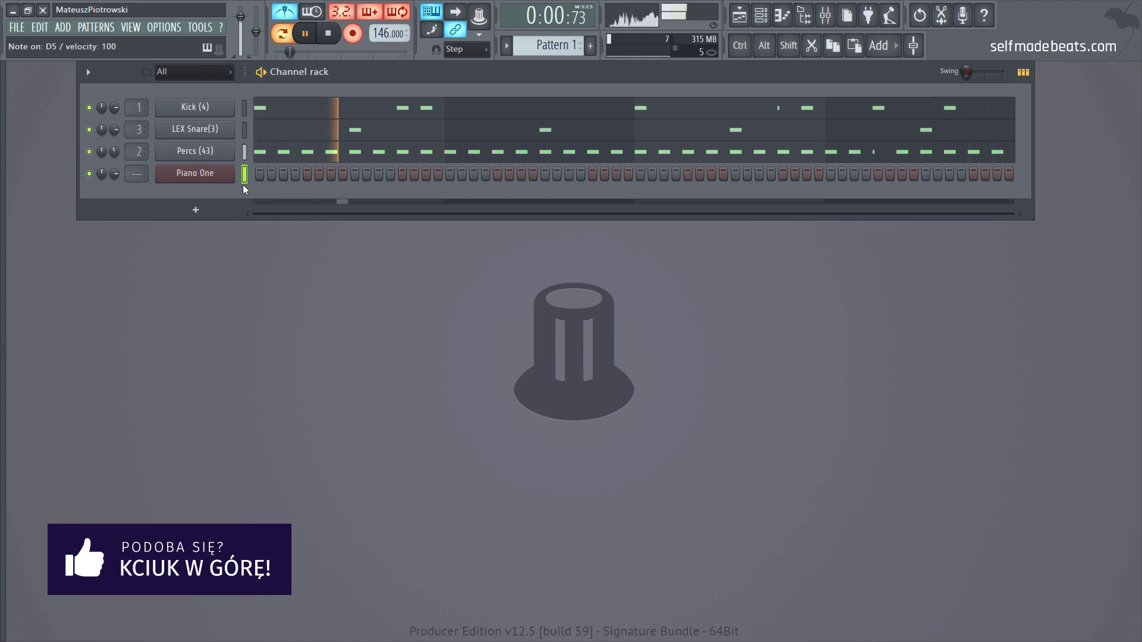
key(b)
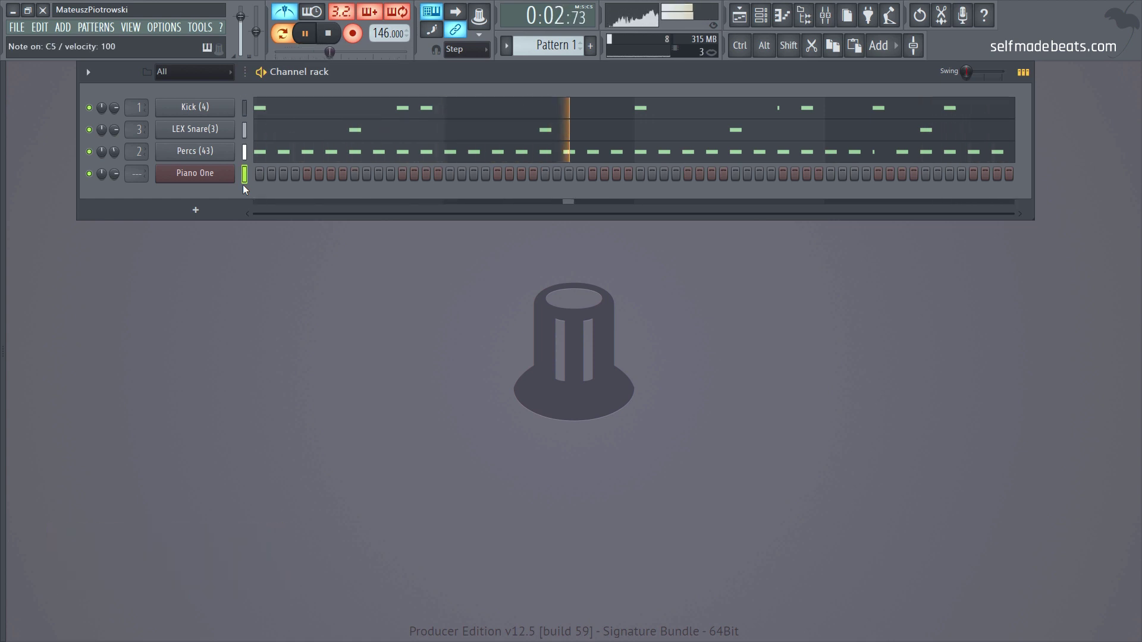
key(n)
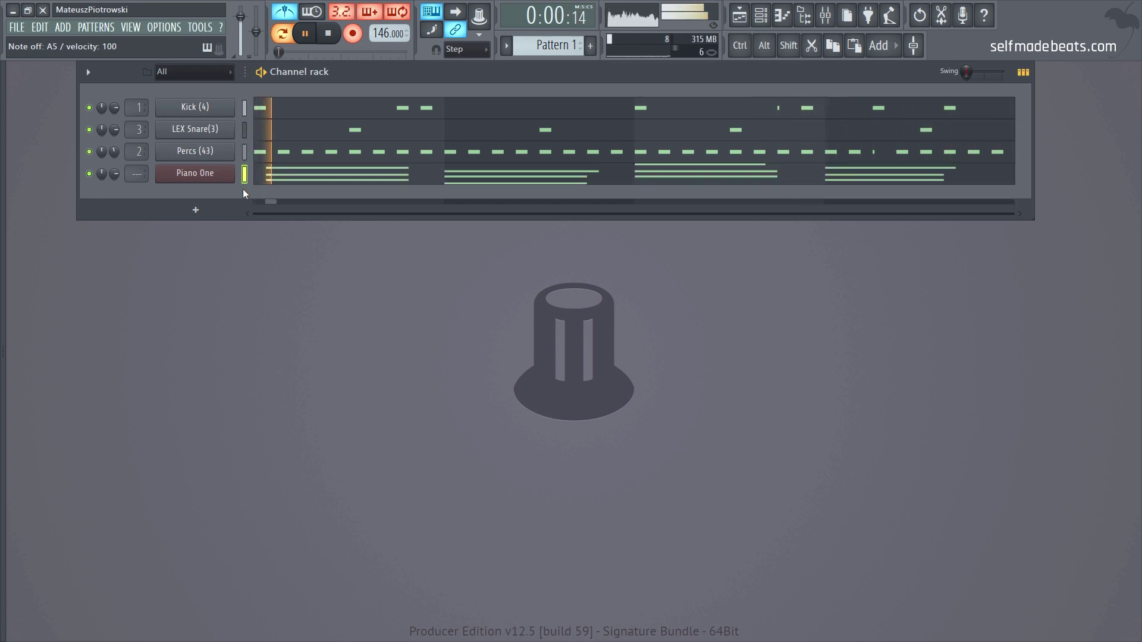
In the Piano One piano roll, move the first D5-F5-A5 chord to the start of bar 1
click(285, 179)
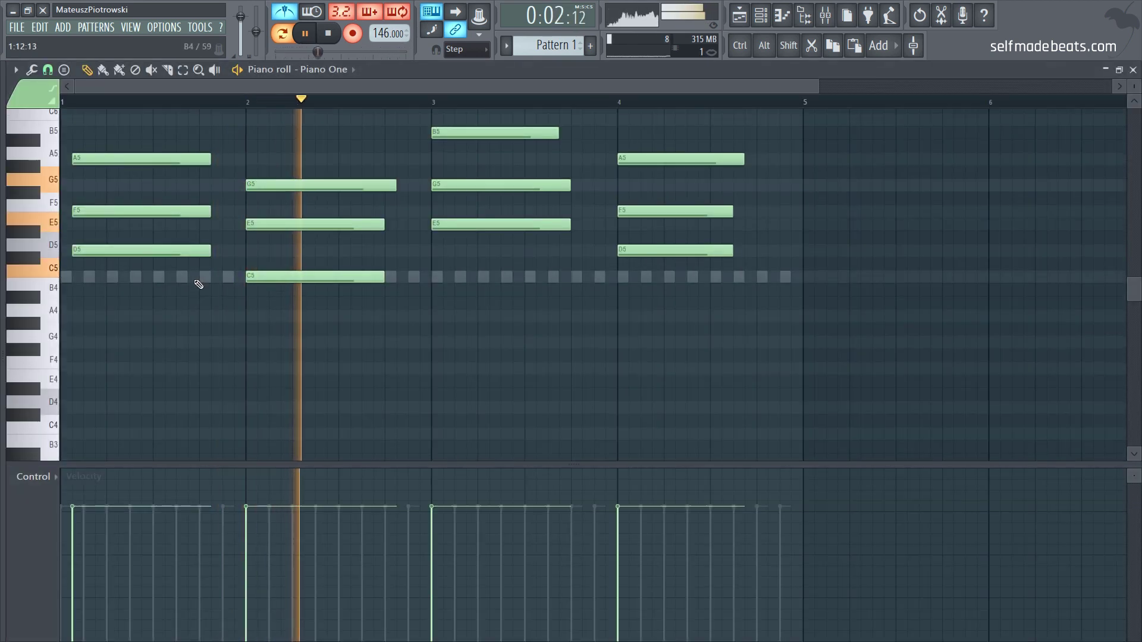
drag(176, 240, 132, 318)
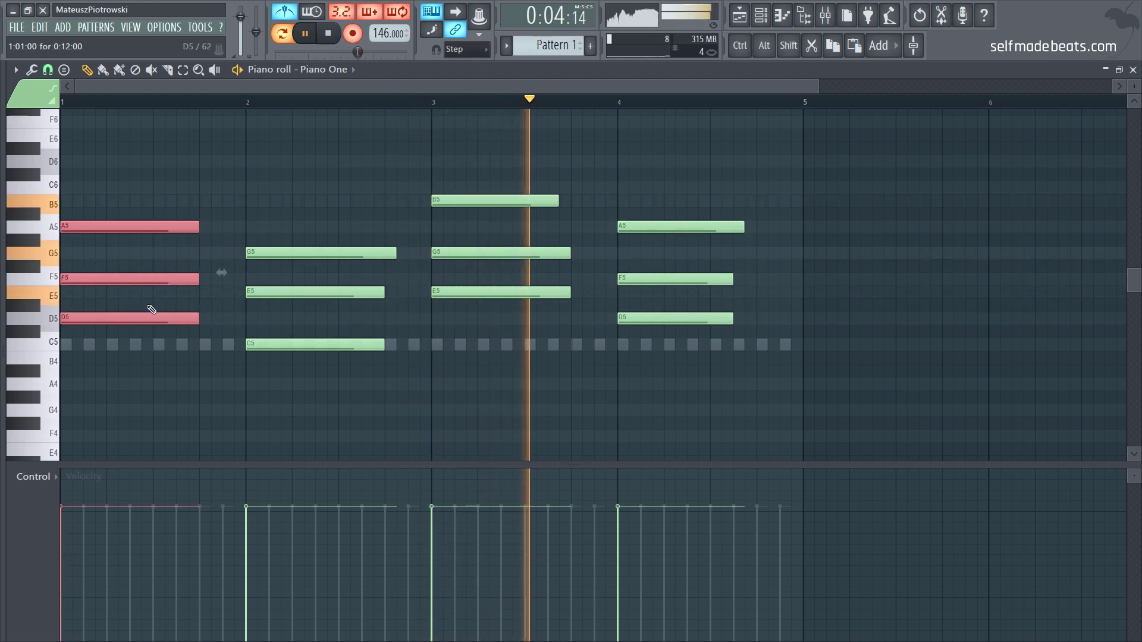
ctrl+click(243, 187)
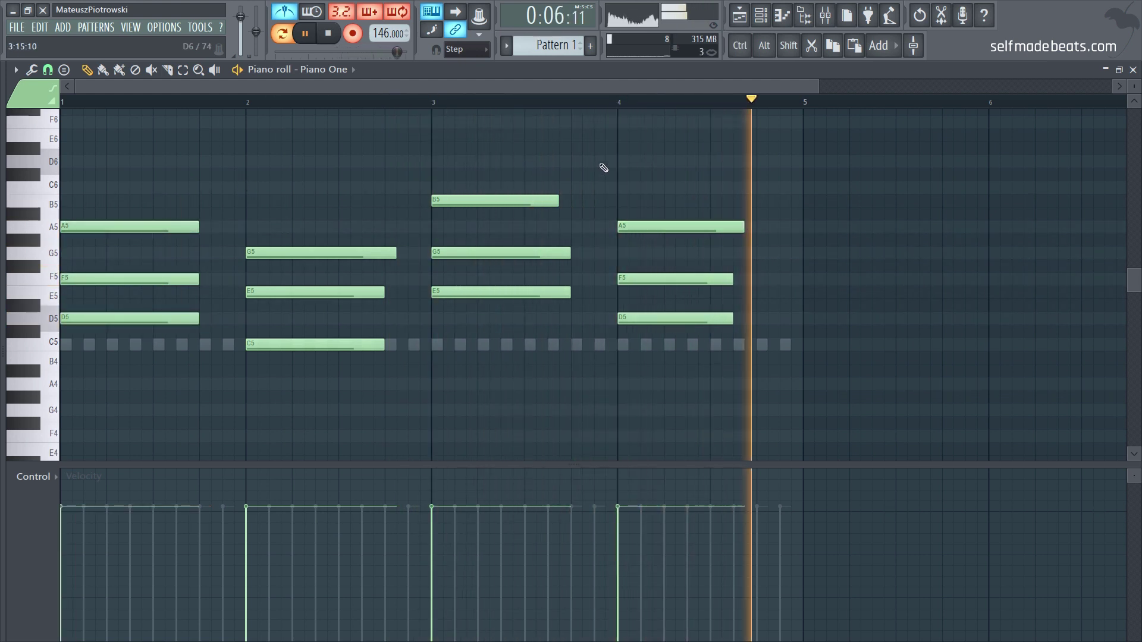
Lengthen the notes of all four piano chords so each chord fills its bar, and close the piano roll
key(ctrl+l)
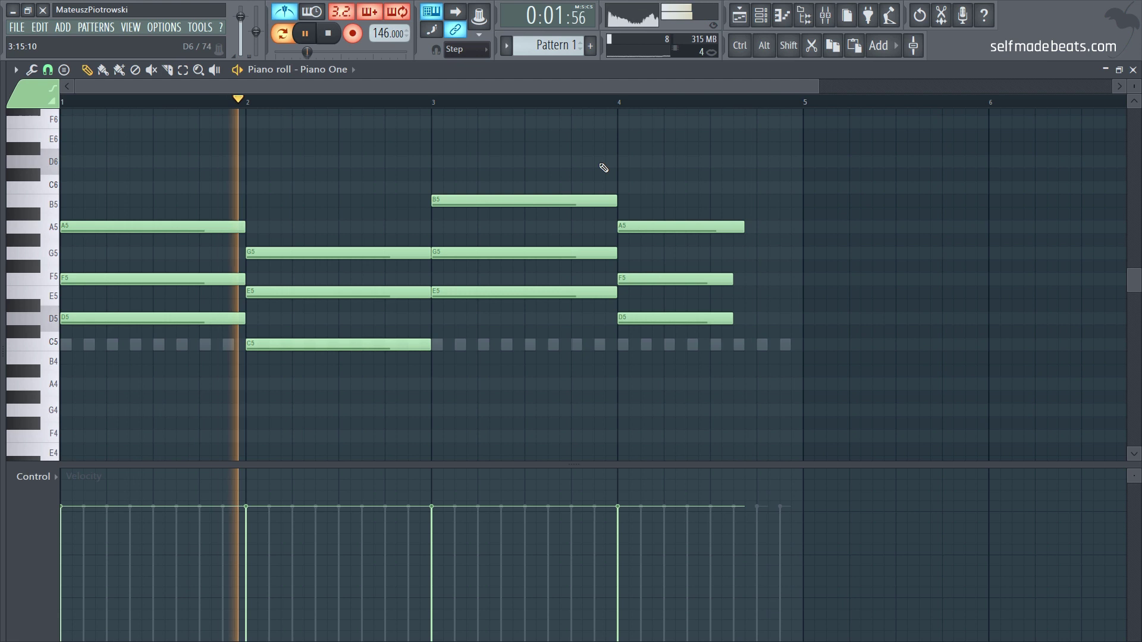
drag(719, 171, 793, 323)
drag(791, 249, 782, 326)
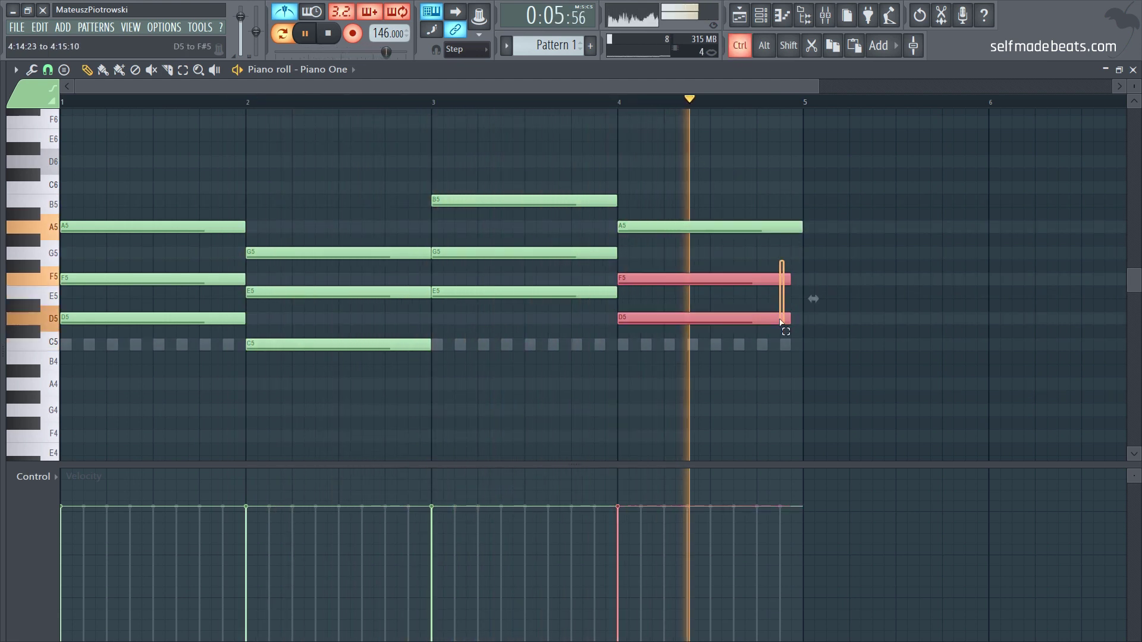
drag(751, 129, 183, 402)
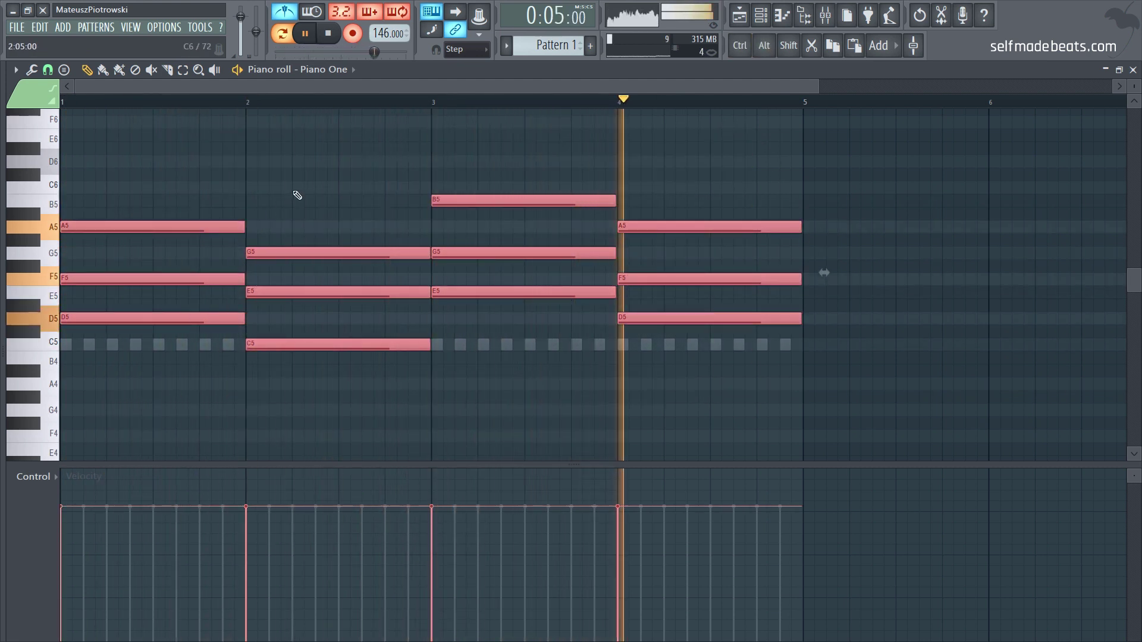
click(305, 216)
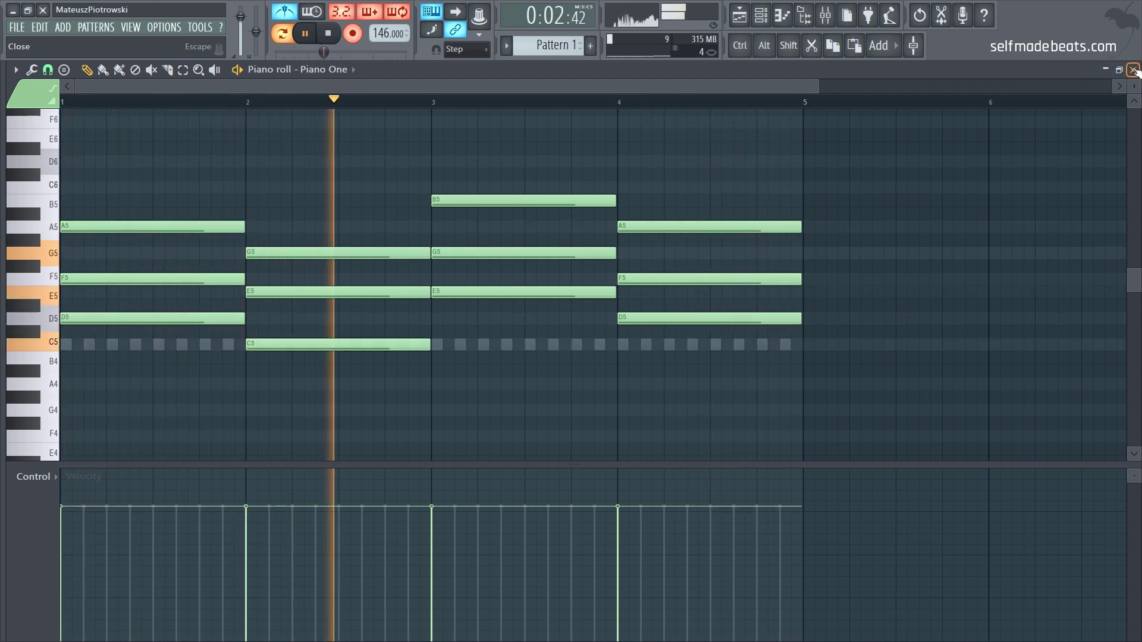
click(1134, 69)
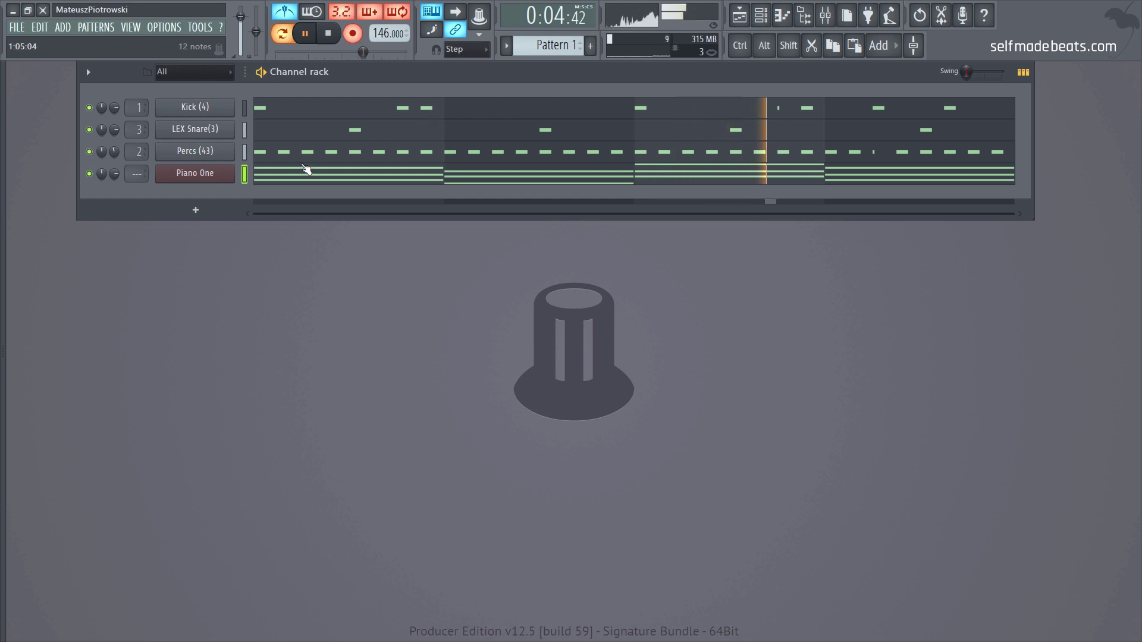
Overdub a D6 to G6 melody on Piano One with the metronome off, and shift its bar 3 and 4 notes into time in the piano roll
click(302, 20)
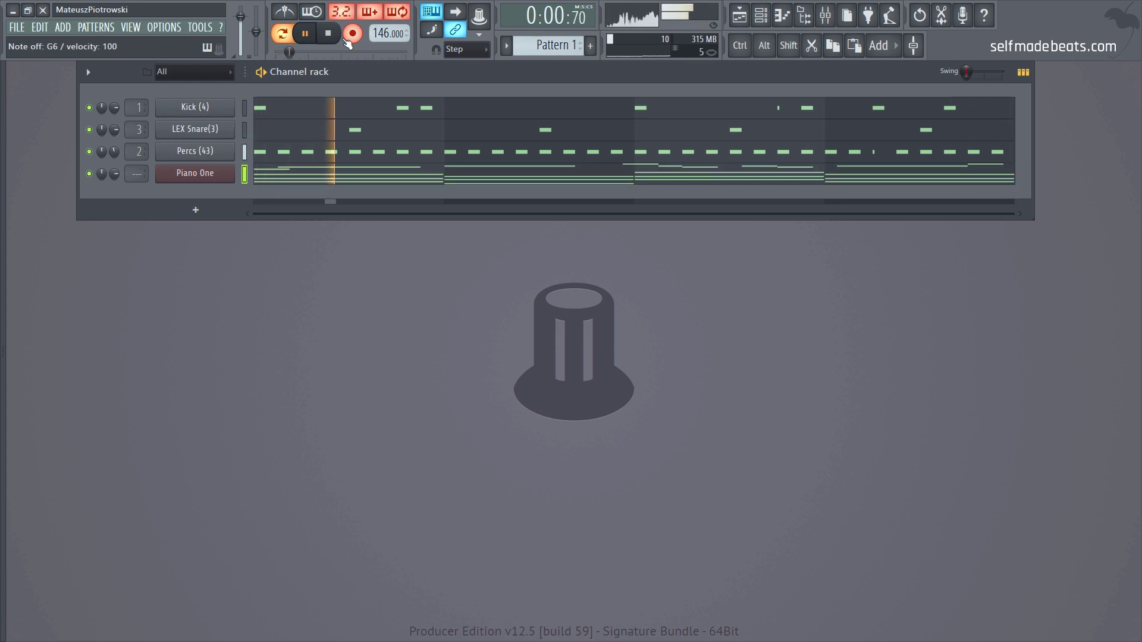
click(400, 177)
scroll(425, 178, up, 2)
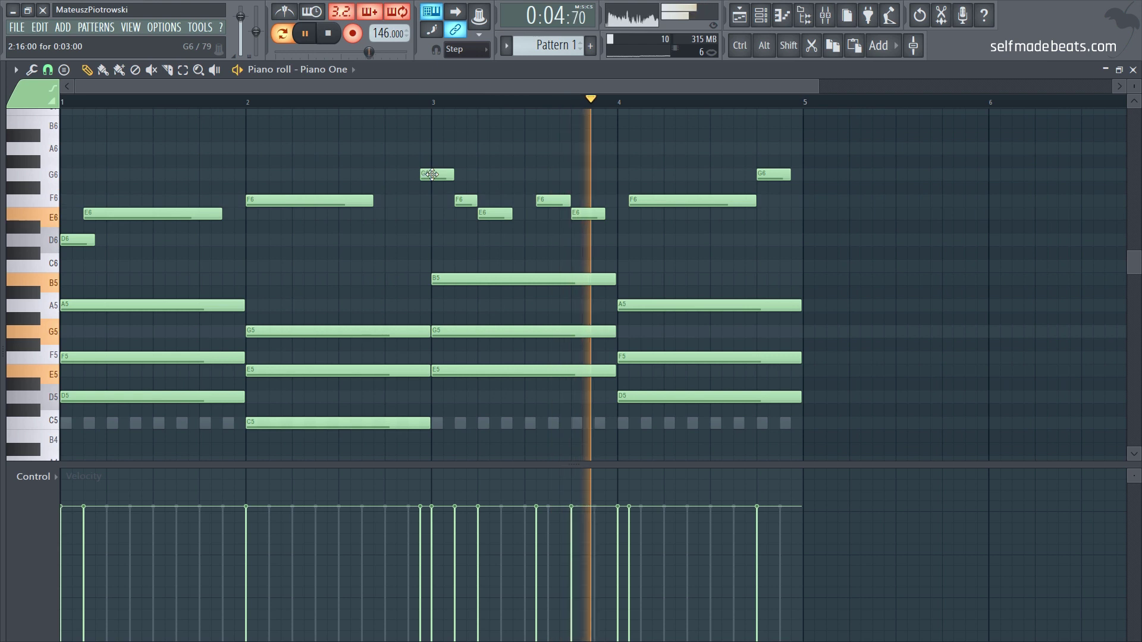
drag(533, 196, 570, 203)
drag(443, 176, 455, 178)
drag(654, 201, 642, 202)
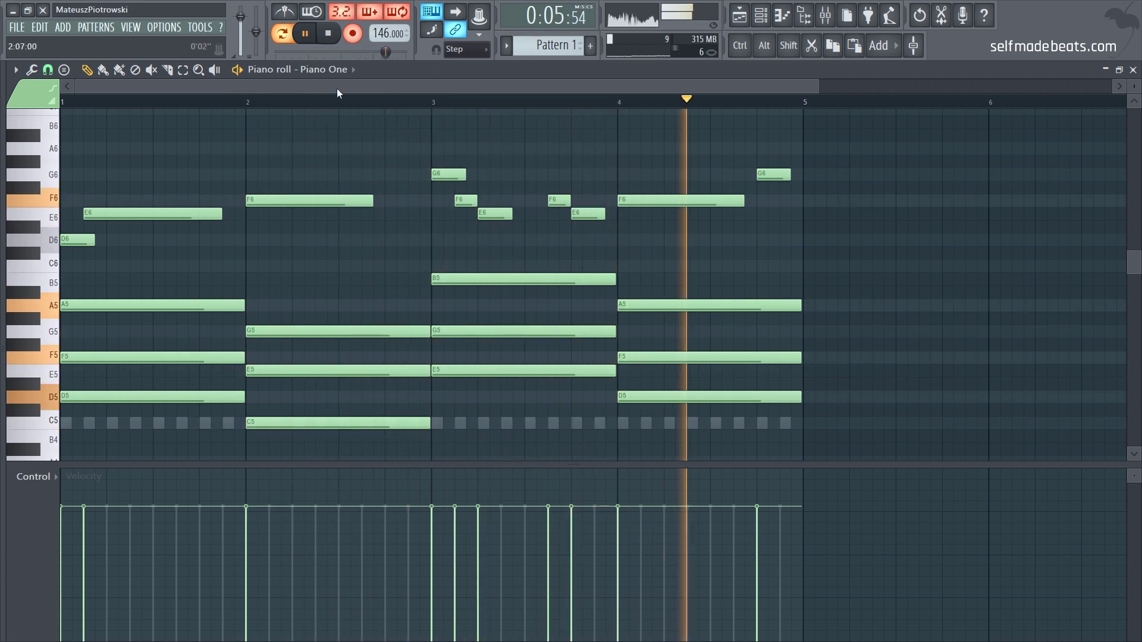
click(1133, 70)
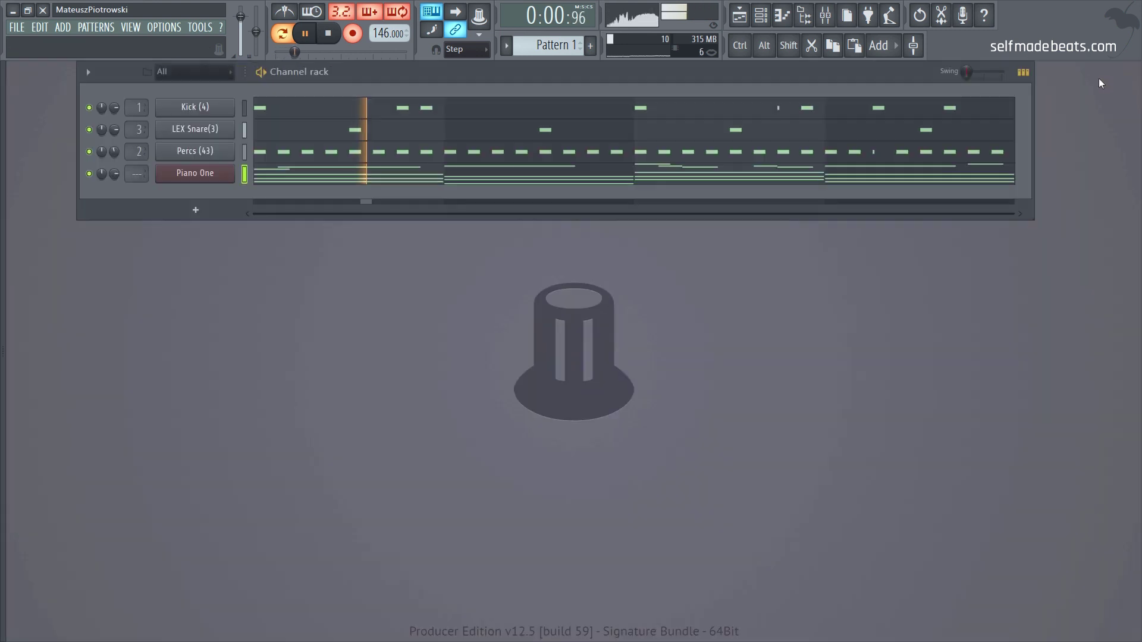
click(329, 34)
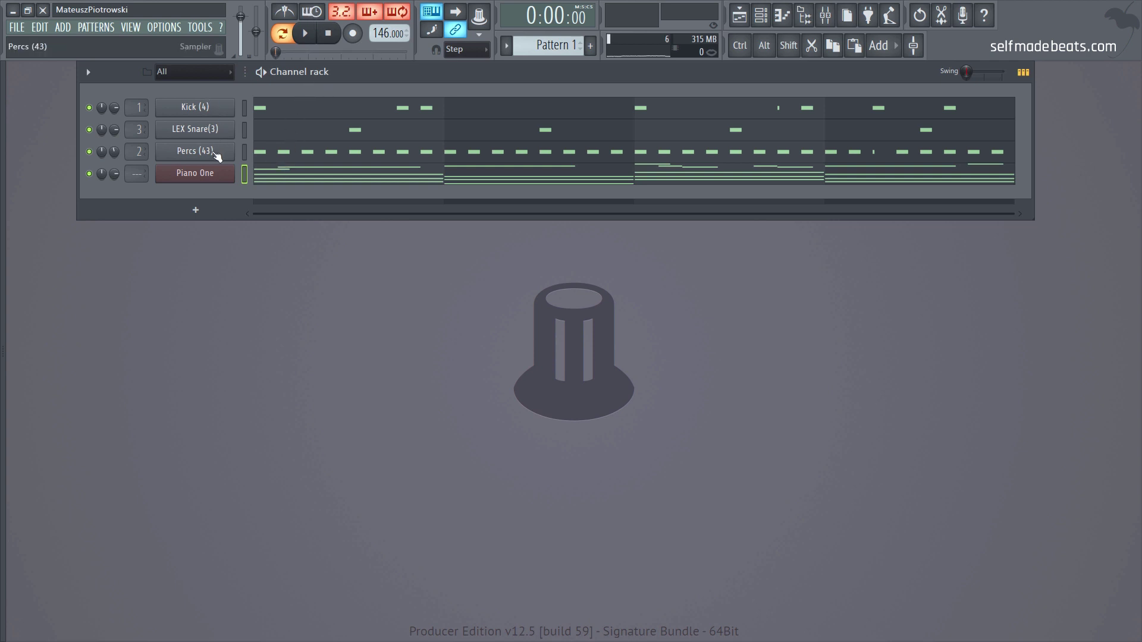
Cut all notes from Kick (4), and turn wait for input on and the countdown and loop recording off
click(245, 152)
click(245, 129)
click(244, 108)
key(ctrl)
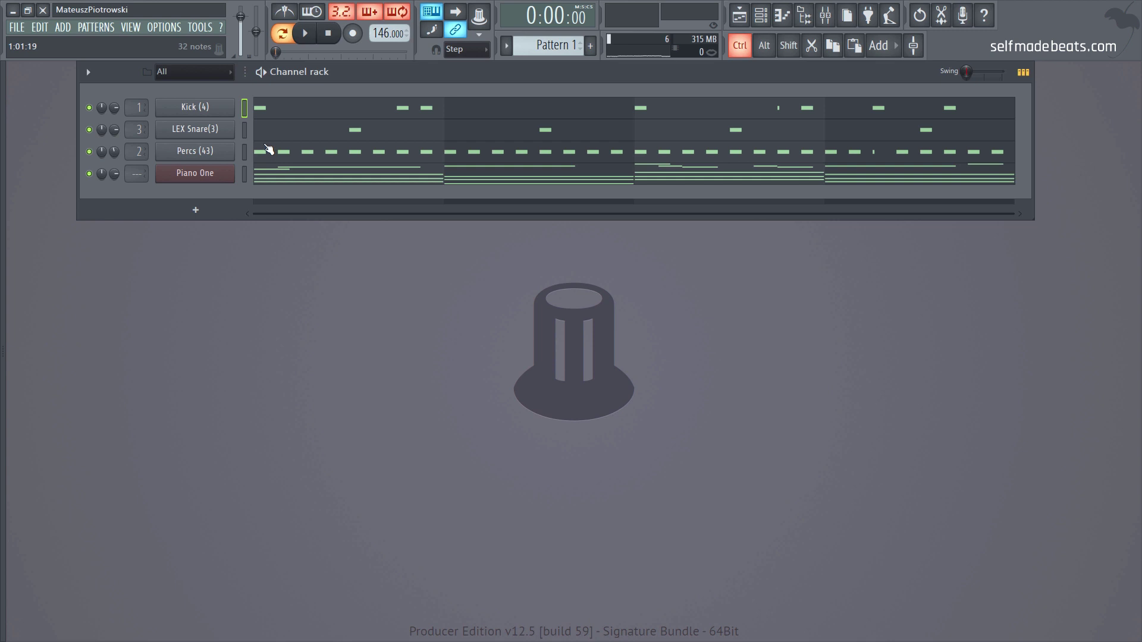
key(ctrl+x)
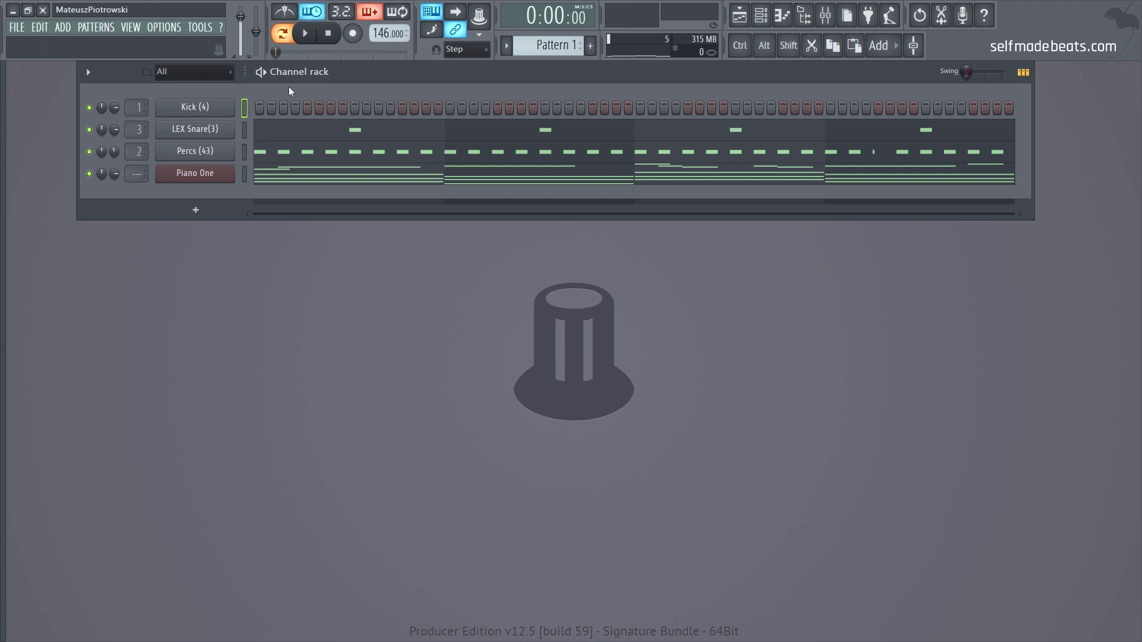
Arm recording for notes and automation, and record eight C5 hits on Kick (4), starting with the first played note
click(354, 34)
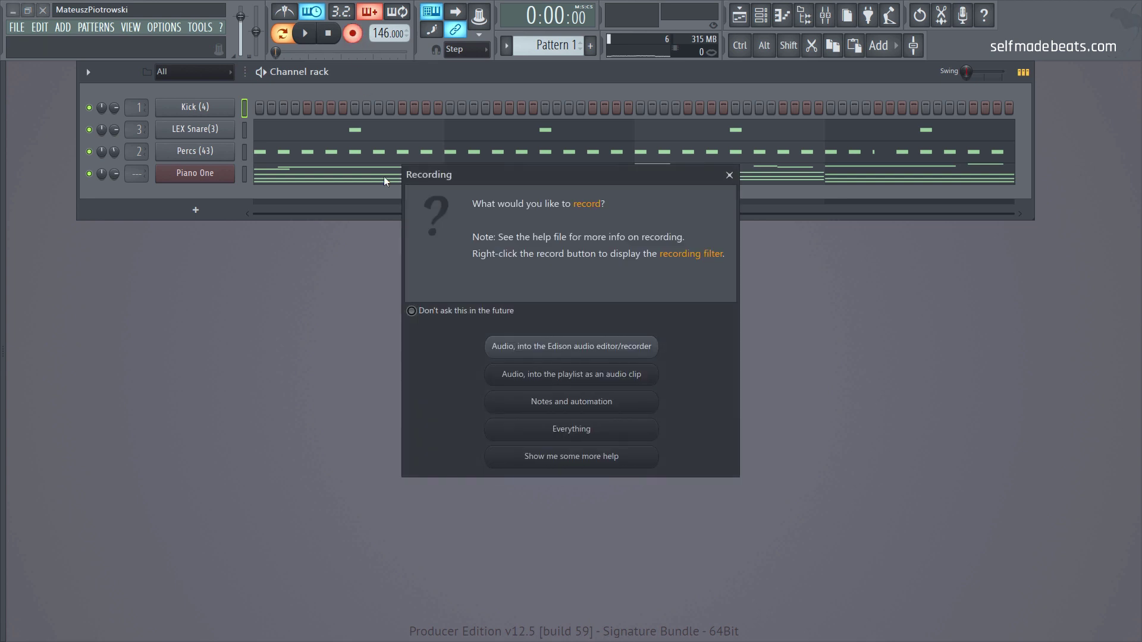
click(557, 408)
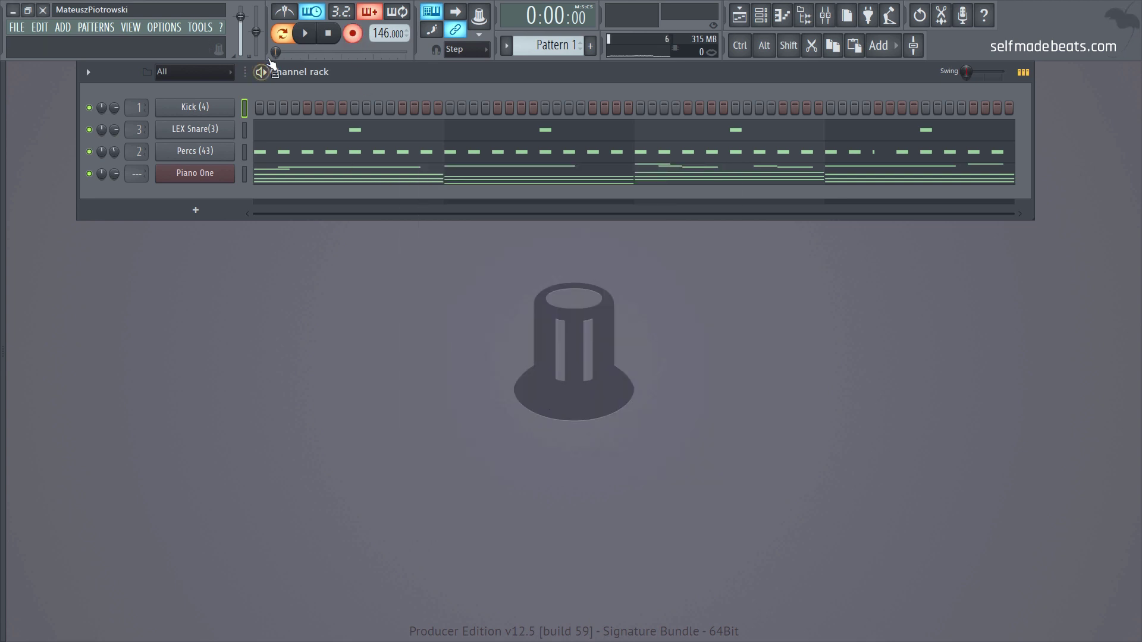
click(309, 35)
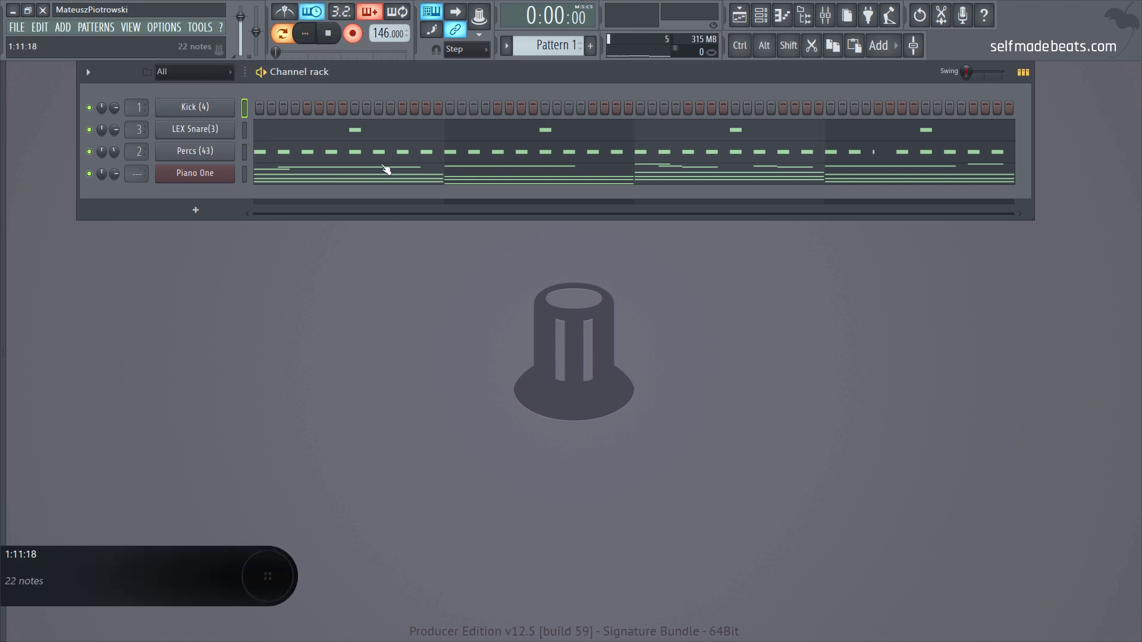
key(z)
key(z)
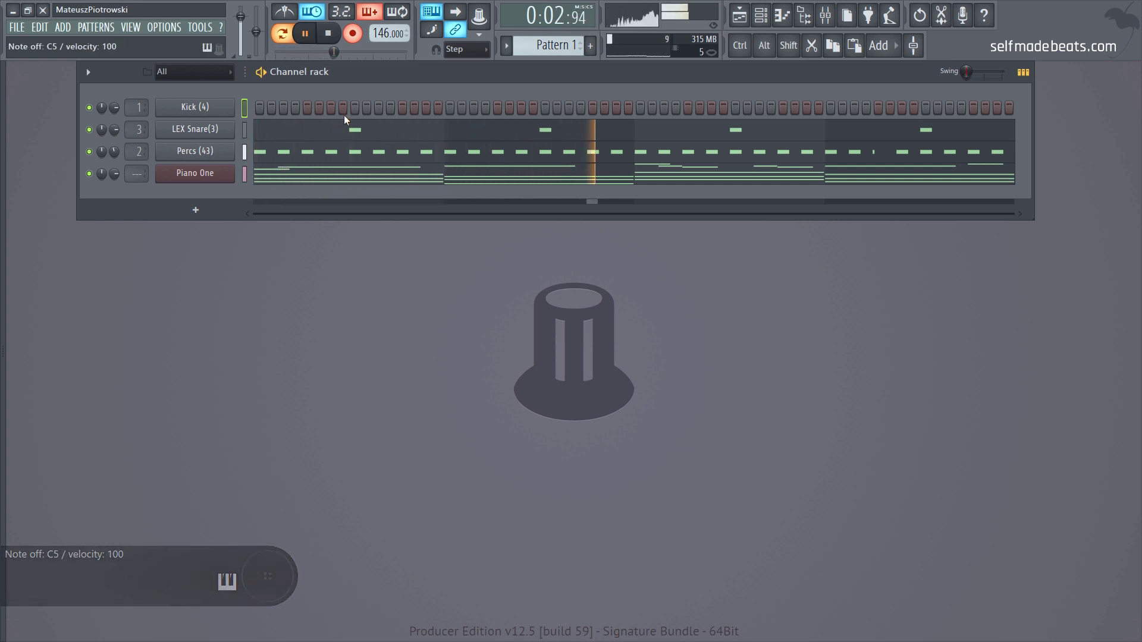
key(z)
key(space)
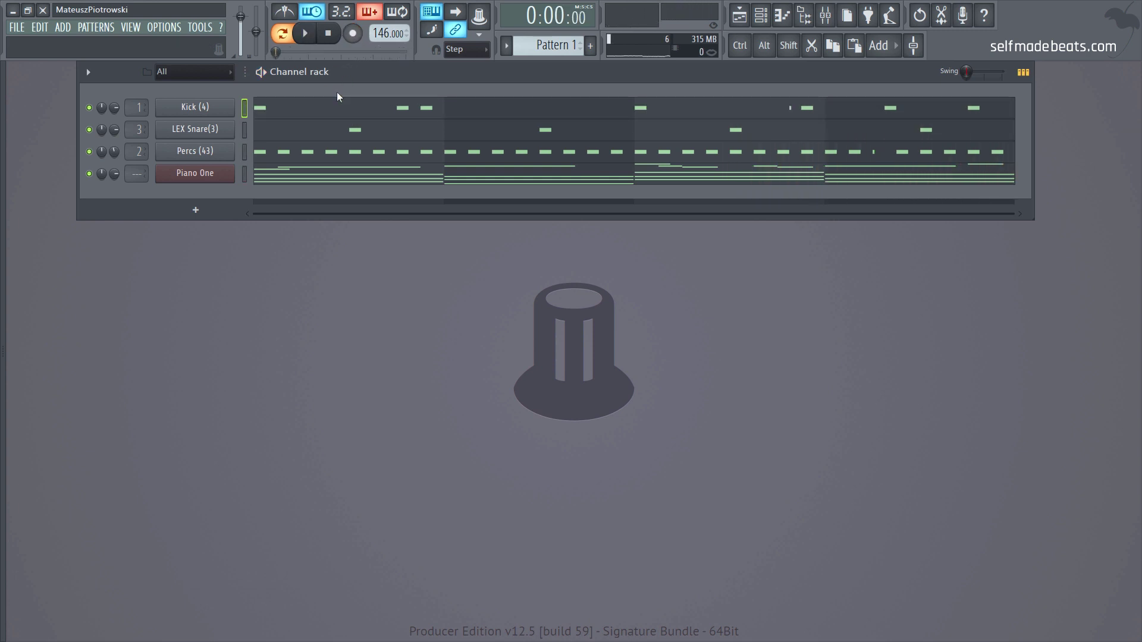
In the Kick (4) piano roll, move the first C5 note of bar 4 one step later during playback with wait for input off
click(324, 114)
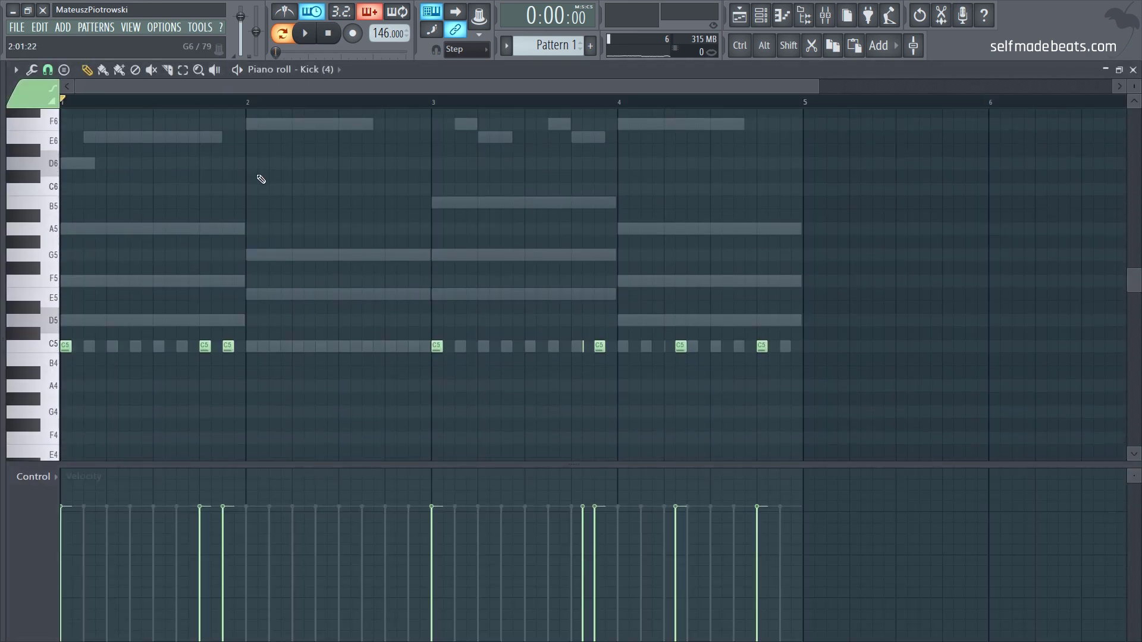
click(311, 11)
key(space)
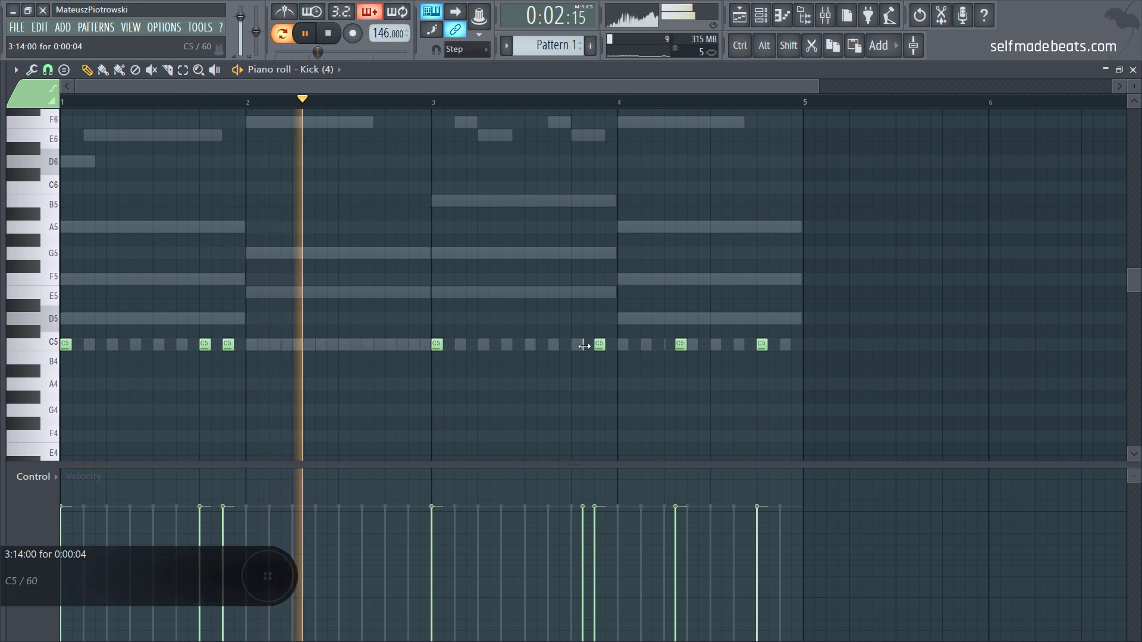
scroll(595, 119, down, 2)
scroll(582, 306, up, 4)
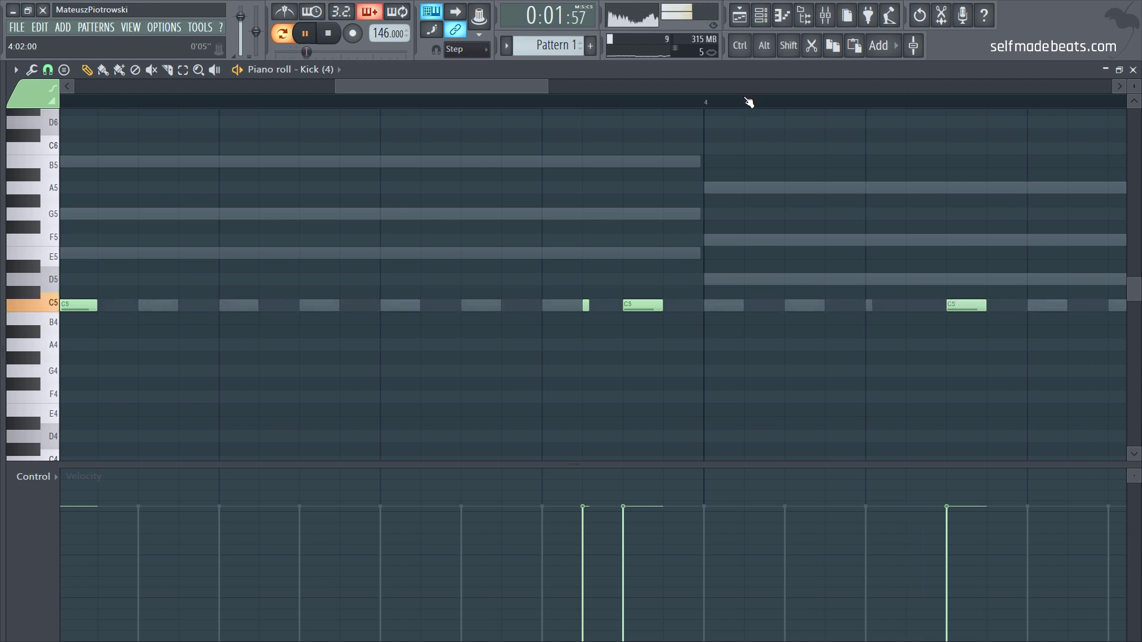
scroll(747, 102, down, 3)
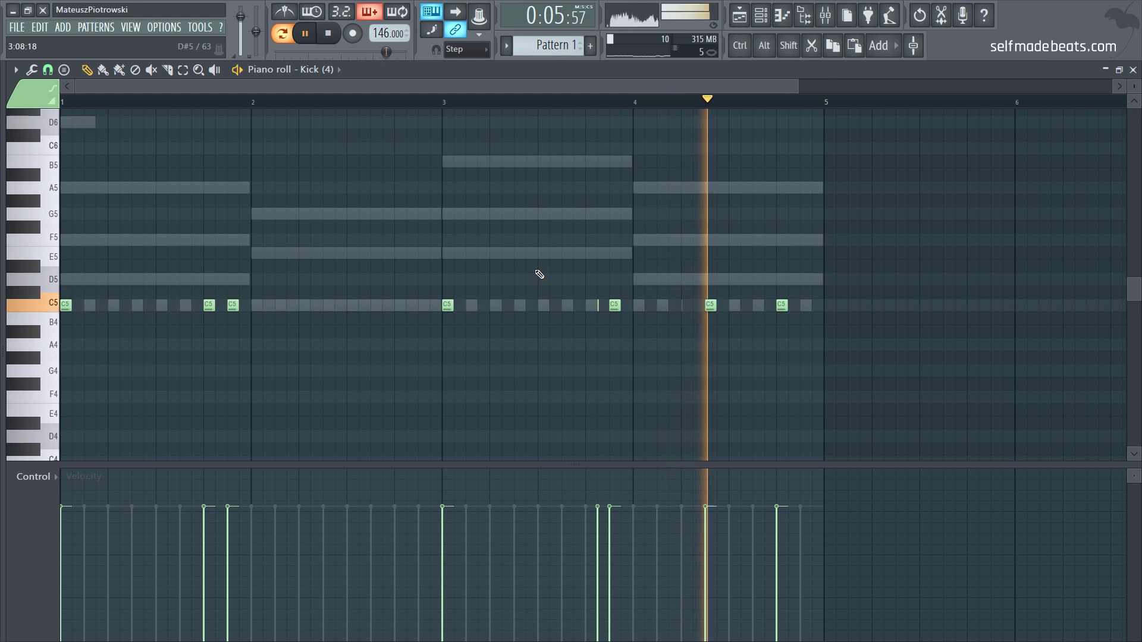
click(1133, 70)
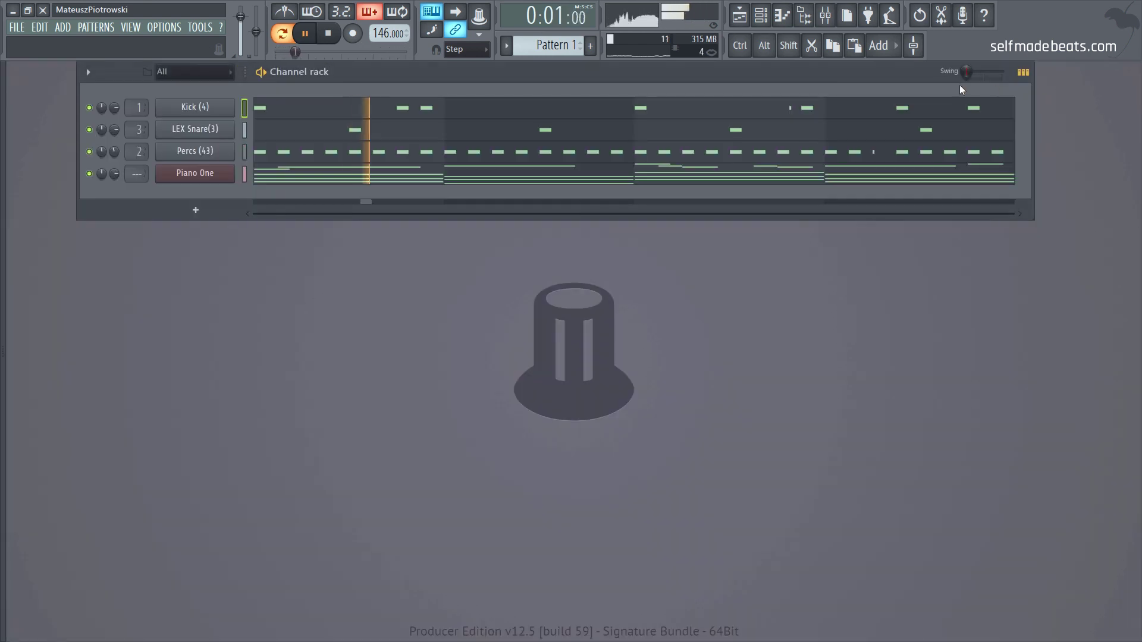
key(space)
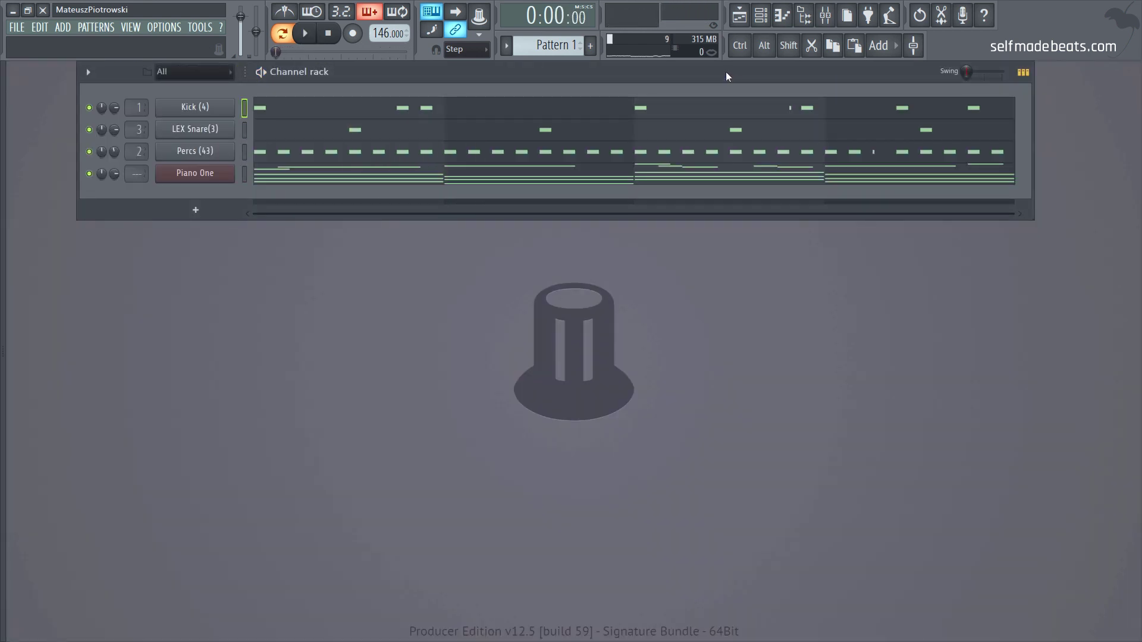